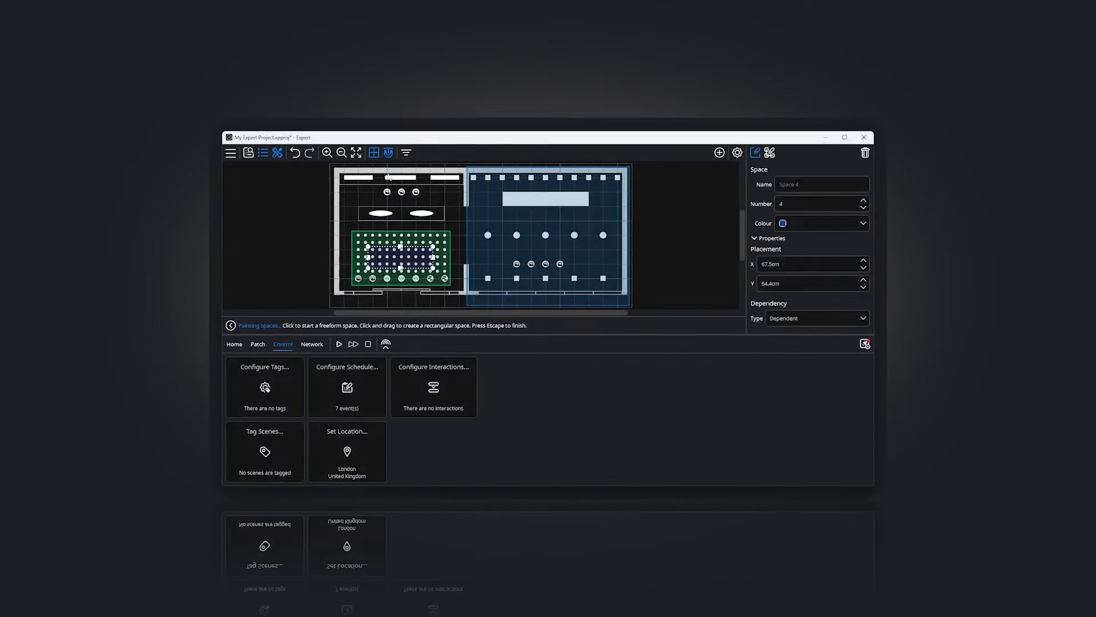
- Trace a freeform space outline over the left room of the floor plan and close it
left_click(358, 220)
left_click(441, 220)
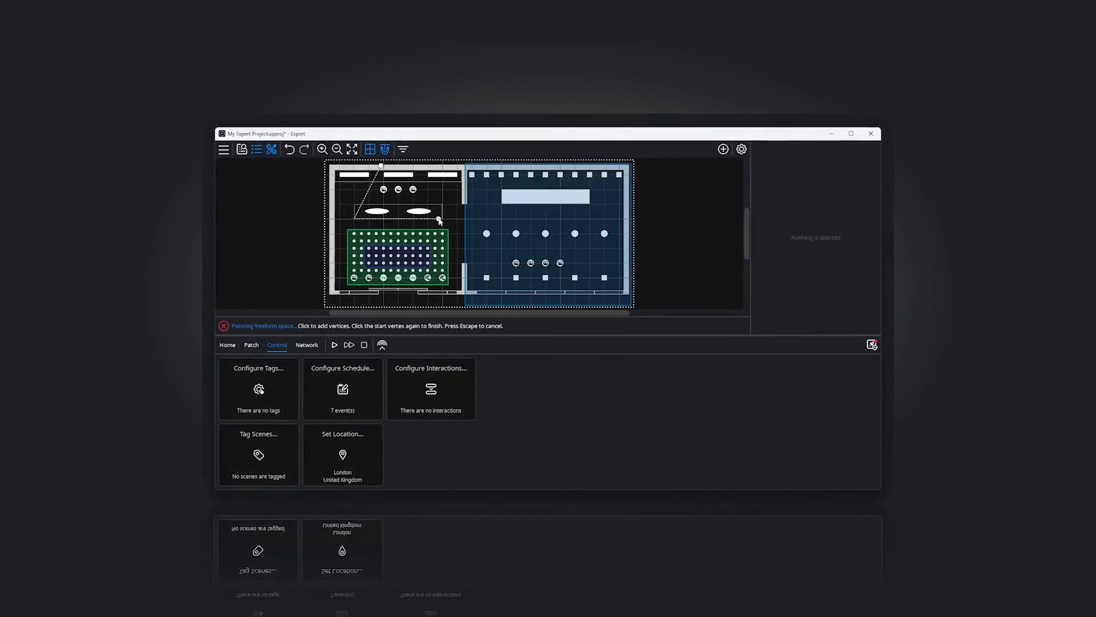
left_click(415, 165)
left_click(380, 164)
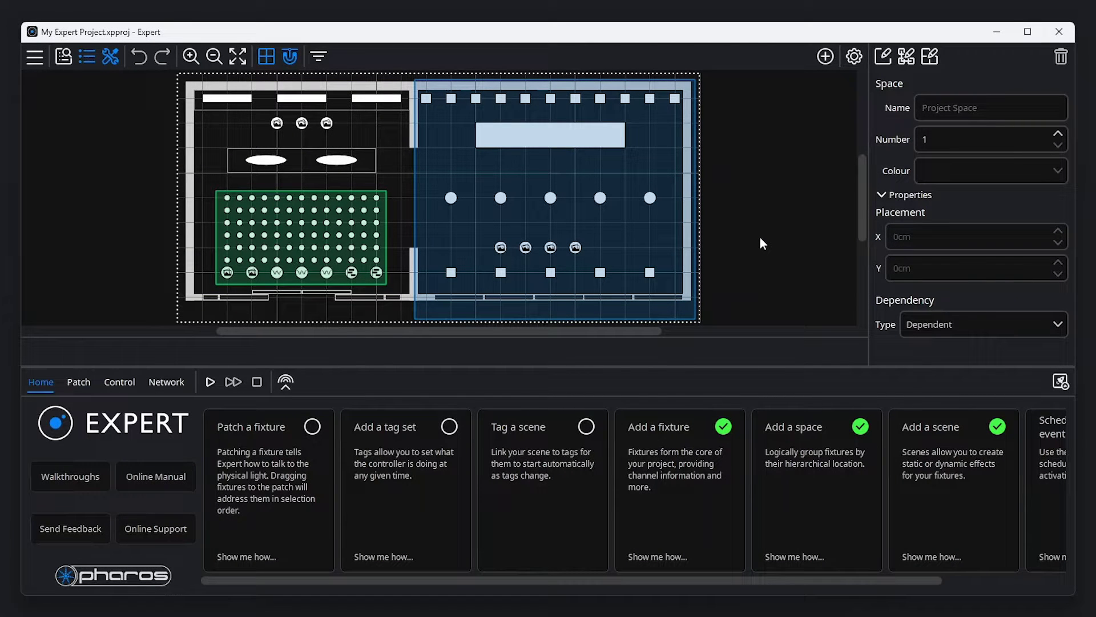
- Add a Touch 5 station and place it in the upper part of the left room
left_click(820, 57)
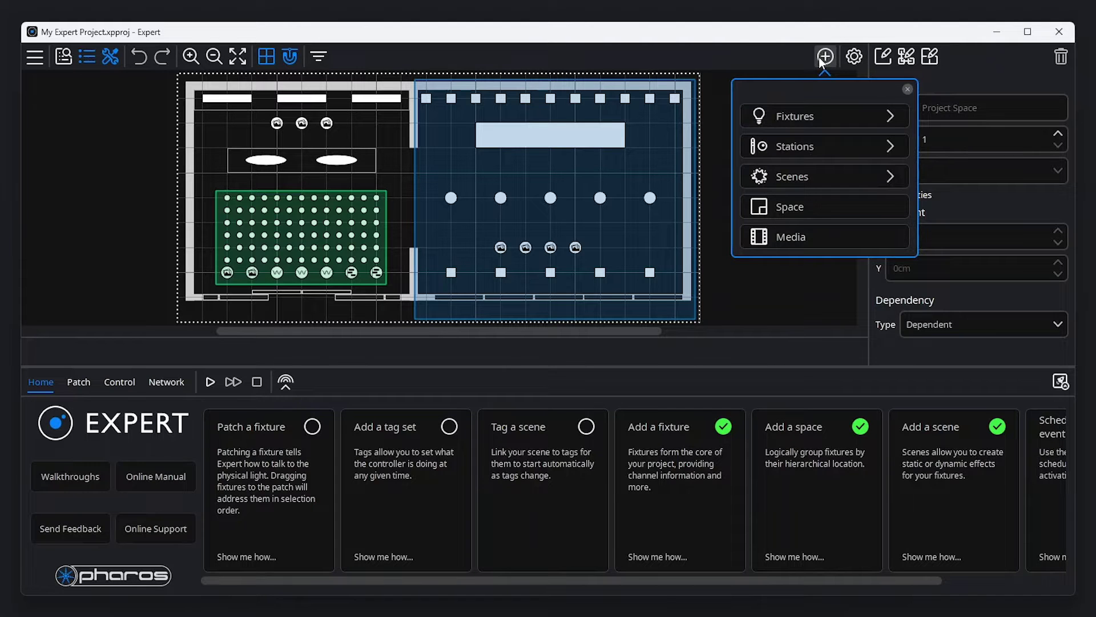
left_click(821, 143)
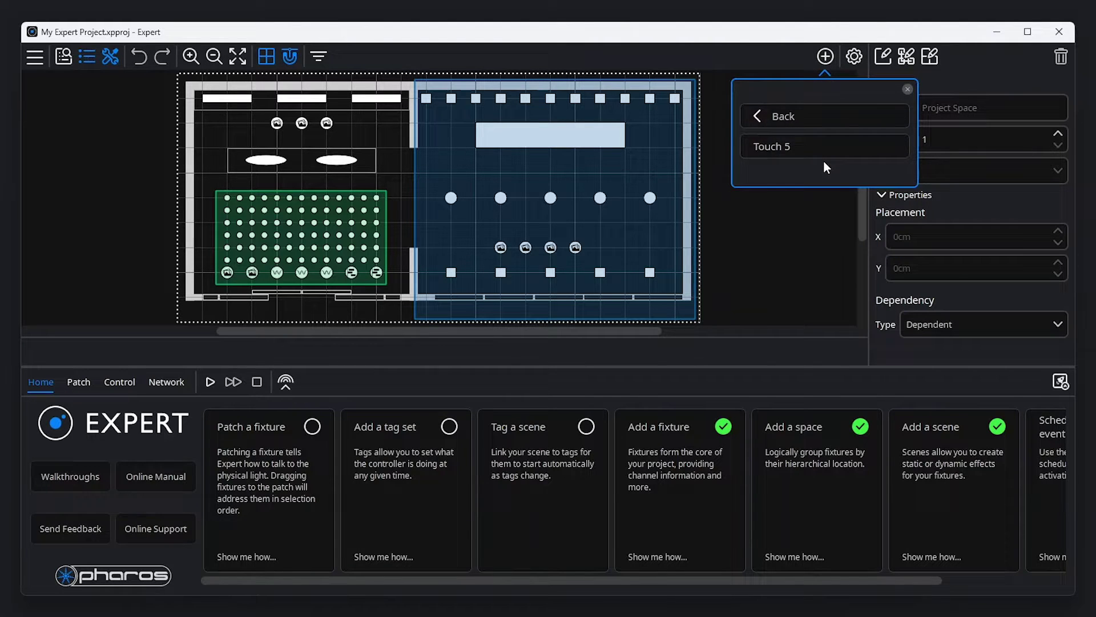
left_click(824, 149)
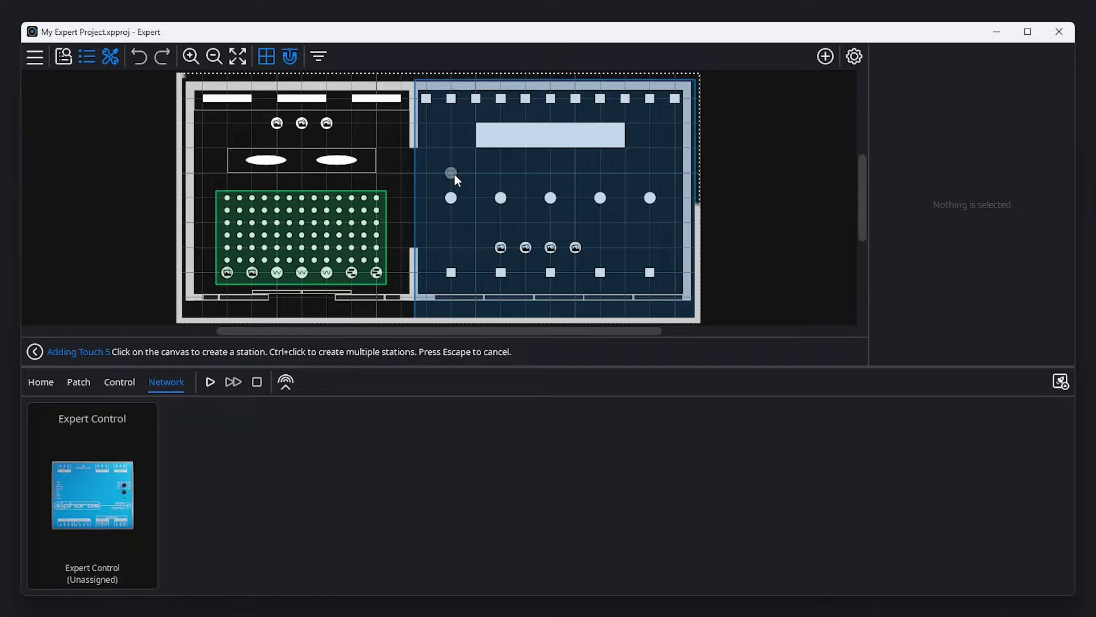
left_click(454, 173)
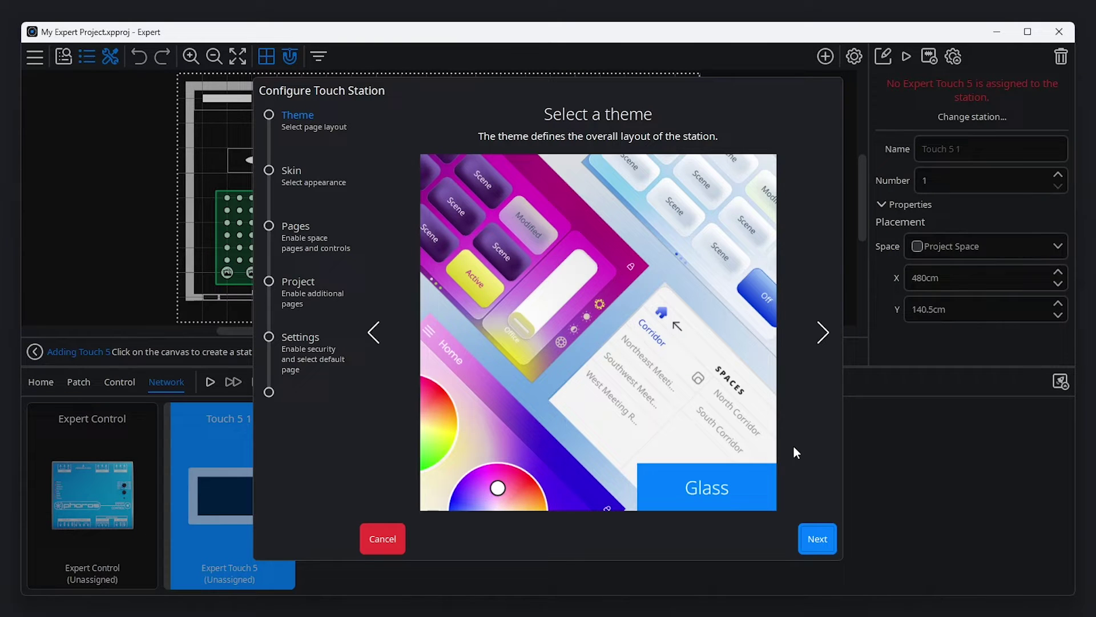
- Keep the Glass theme and choose the Inky skin for the touch station
left_click(824, 331)
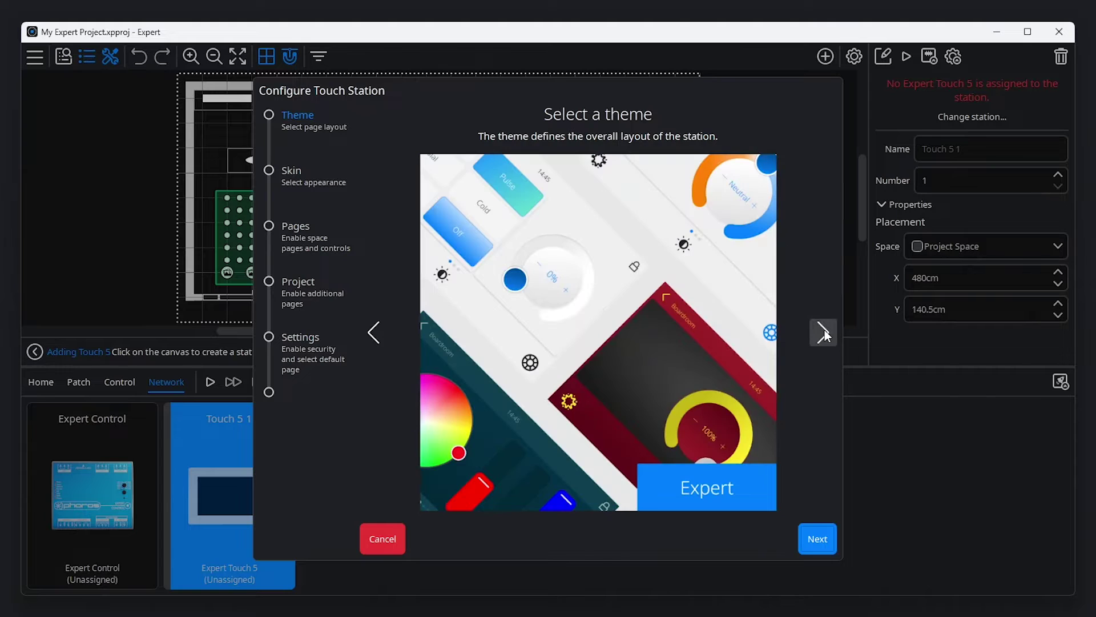
left_click(824, 331)
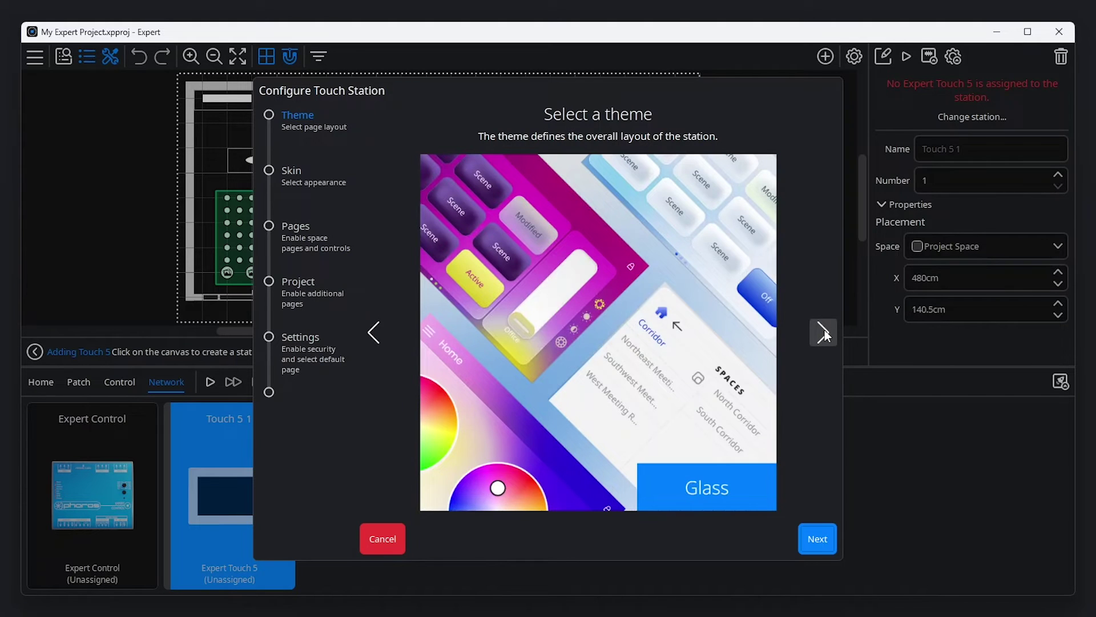
left_click(818, 539)
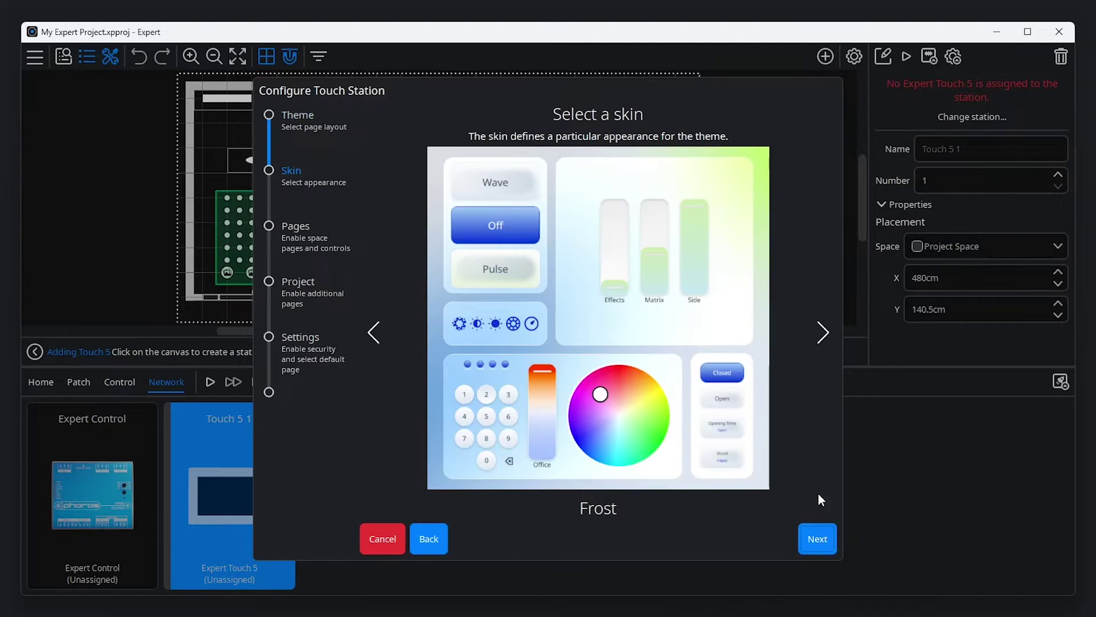
left_click(818, 337)
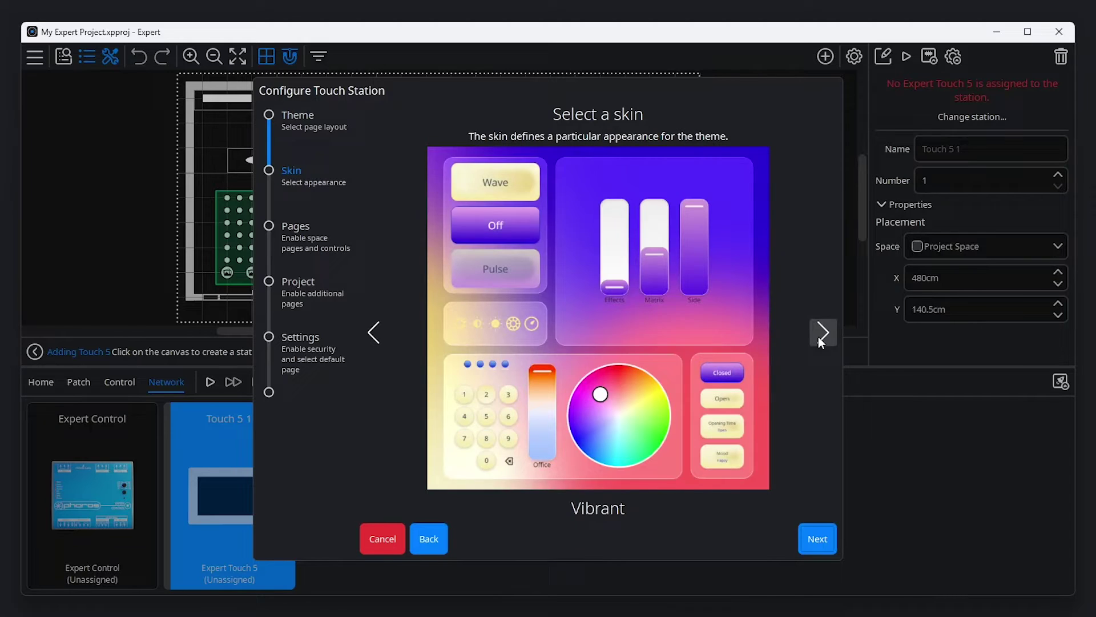
left_click(818, 337)
left_click(817, 537)
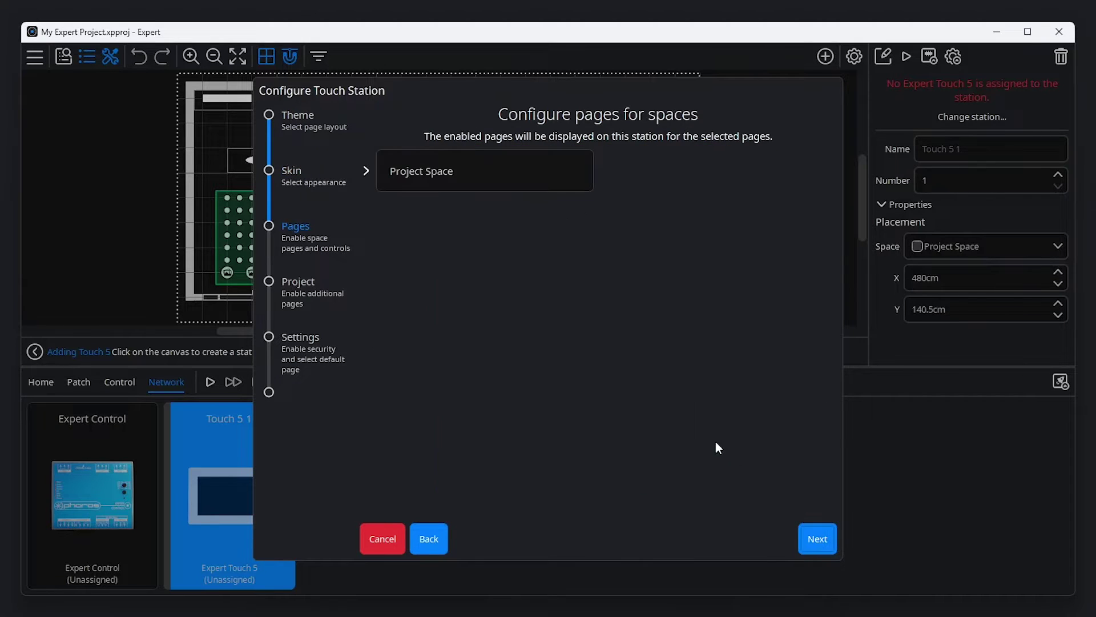
- Enable Intensity Master for Project Space and Colour Override for Seating area
left_click(383, 180)
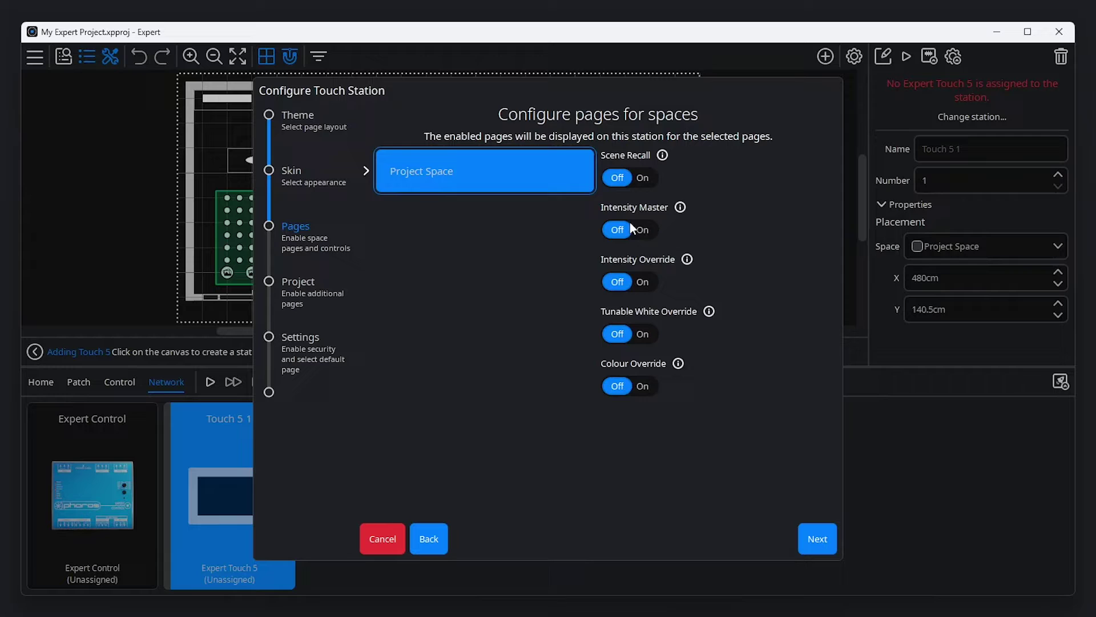
left_click(630, 227)
left_click(364, 170)
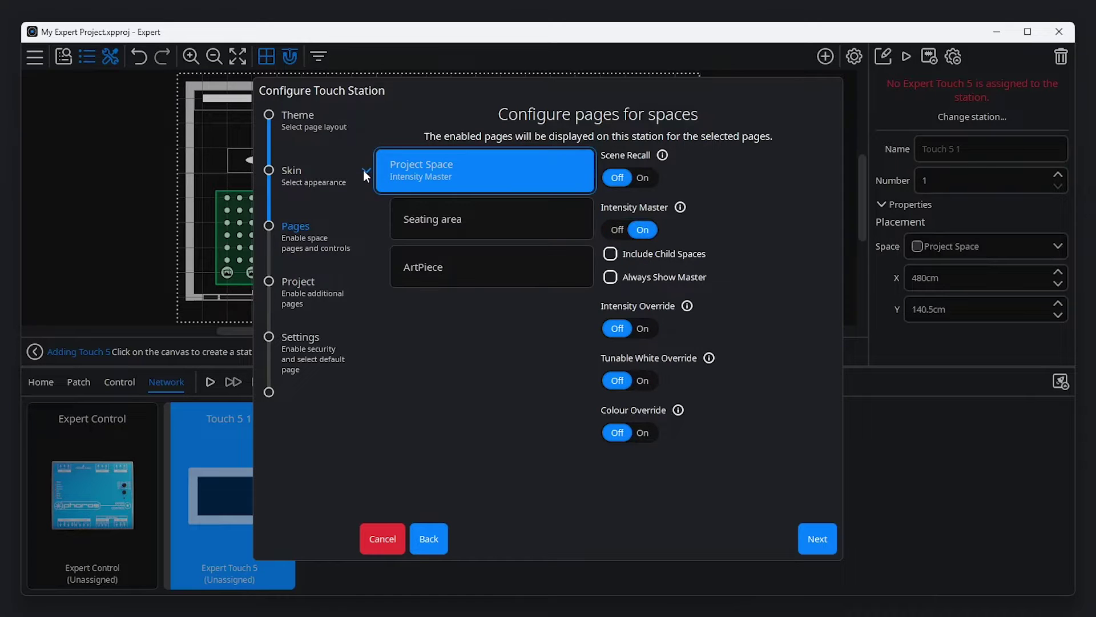
left_click(461, 225)
left_click(645, 386)
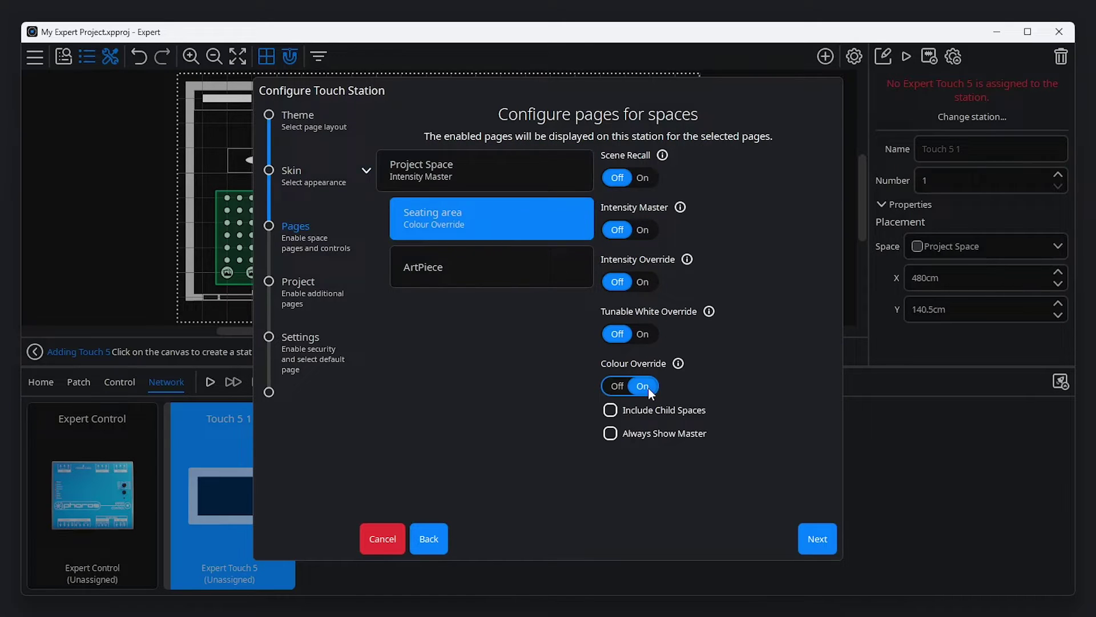
- Enable the Tags and Schedule project pages on the station
left_click(818, 539)
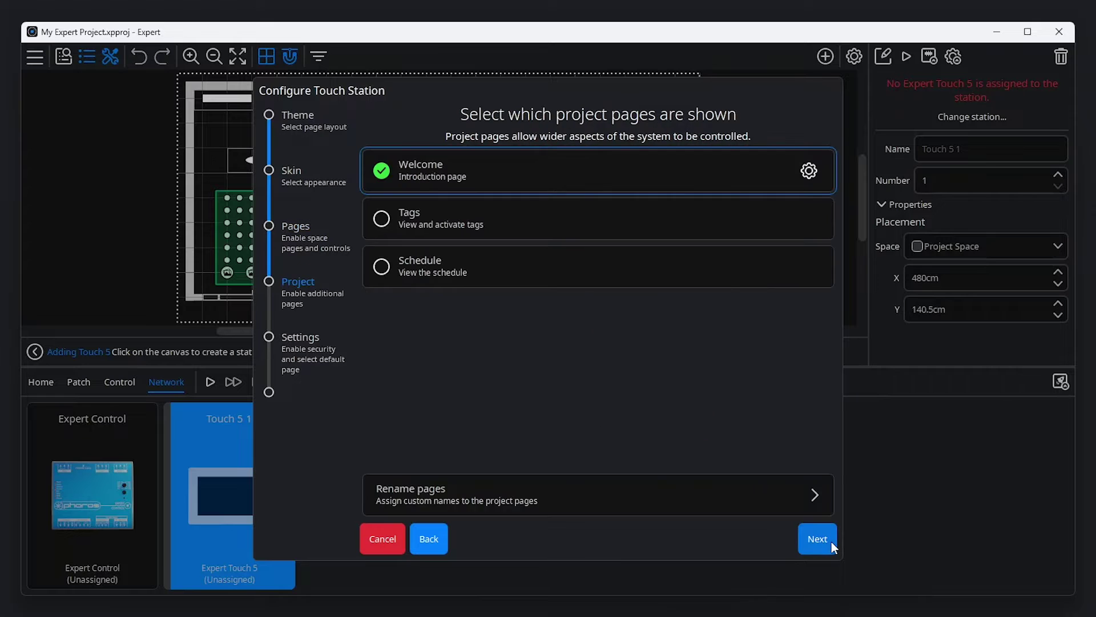
left_click(622, 218)
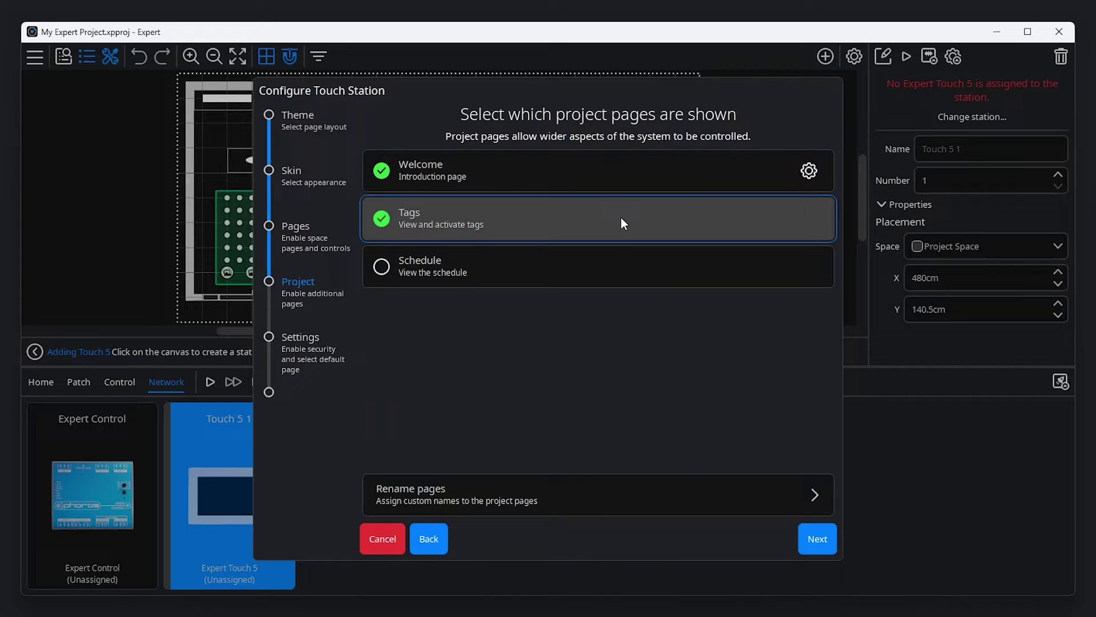
left_click(621, 270)
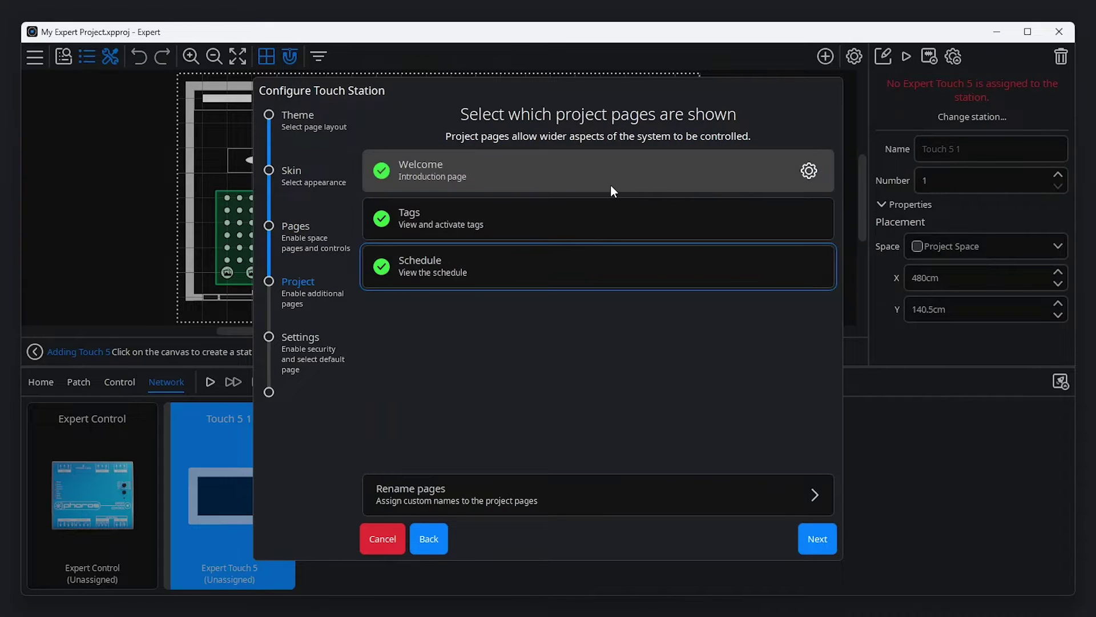
- Set the Welcome page to Text and time in Zone A and Scene controls in Zone B
left_click(806, 173)
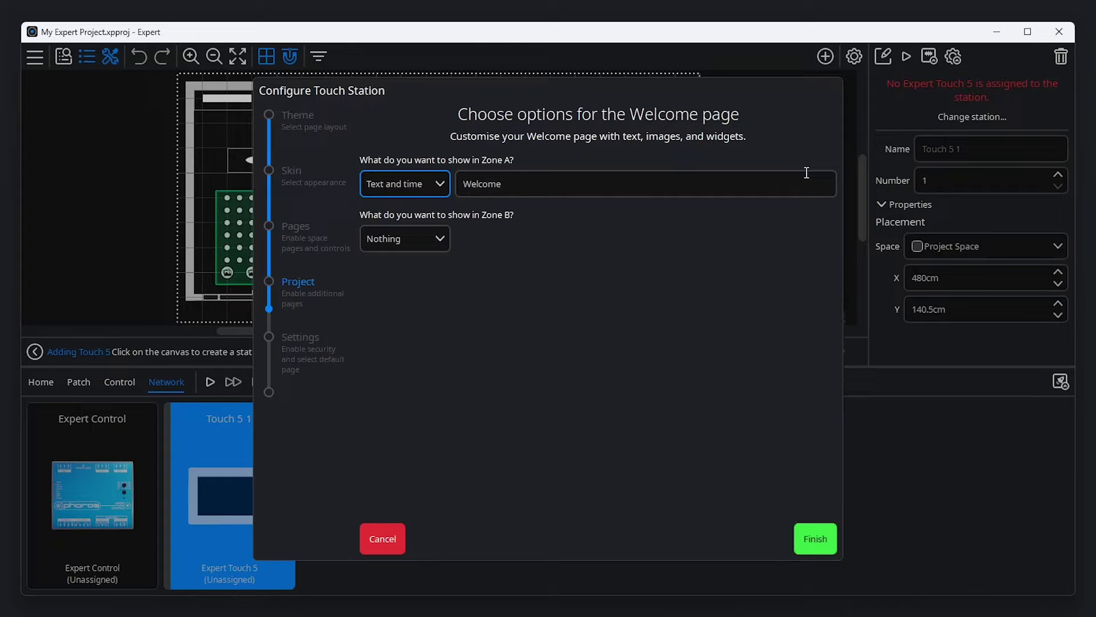
left_click(439, 183)
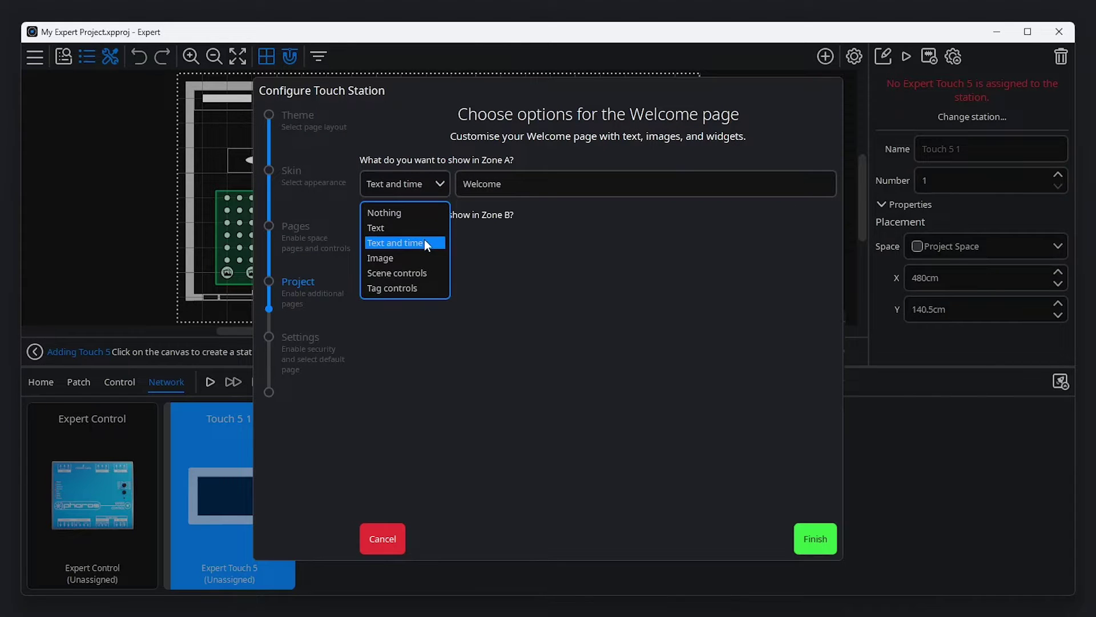
left_click(424, 239)
left_click(424, 239)
left_click(422, 329)
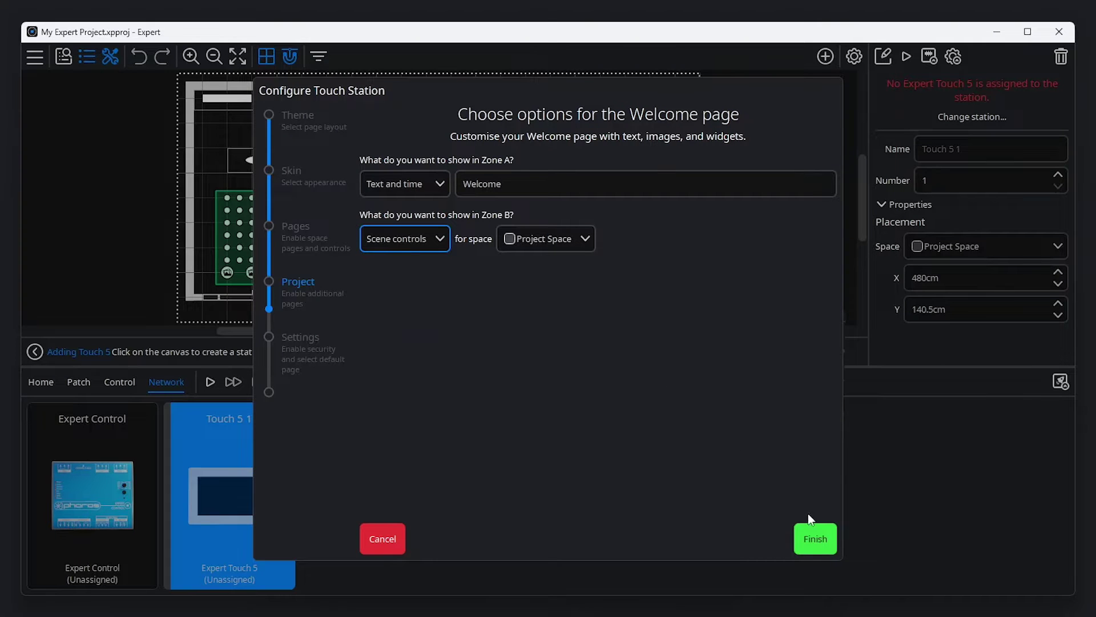
left_click(812, 536)
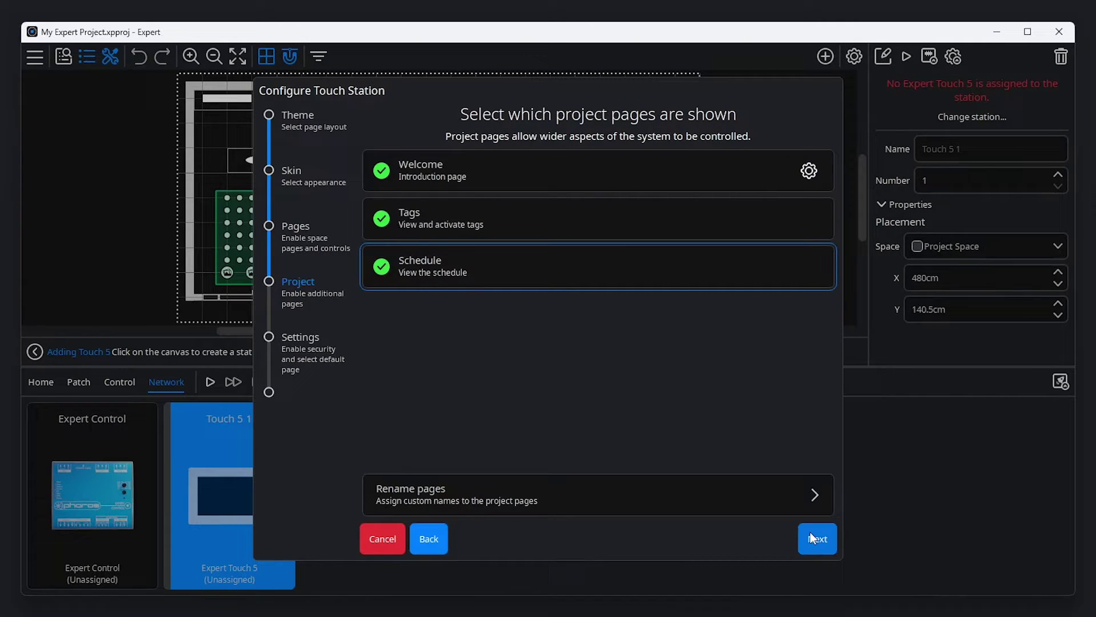
- Require an unlock code on wakeup and make Welcome the default page
left_click(814, 537)
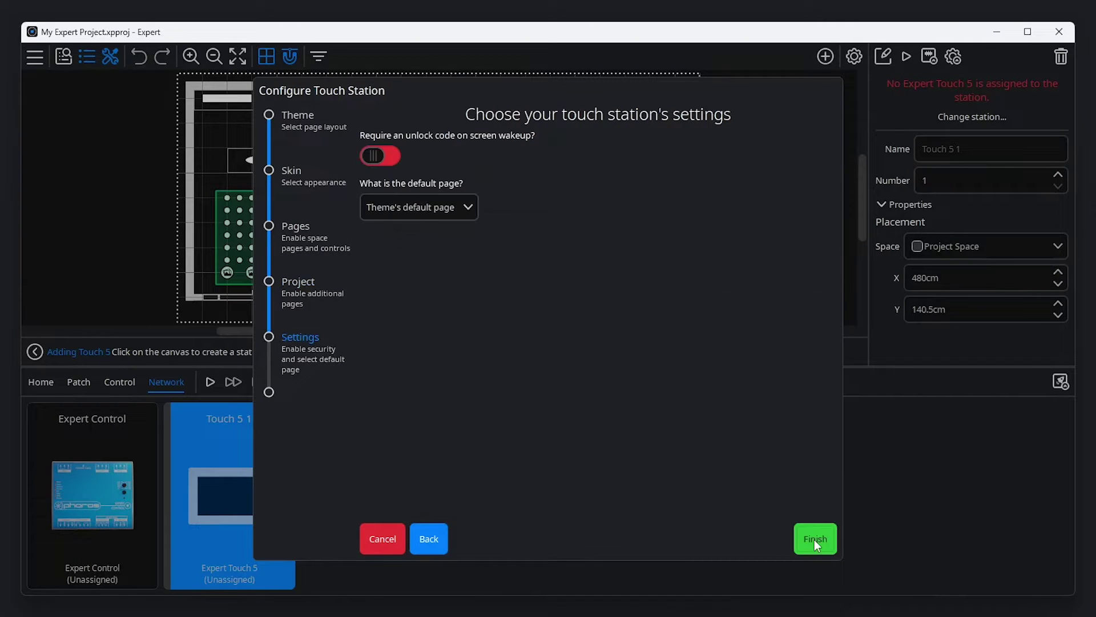
left_click(380, 155)
type("1234")
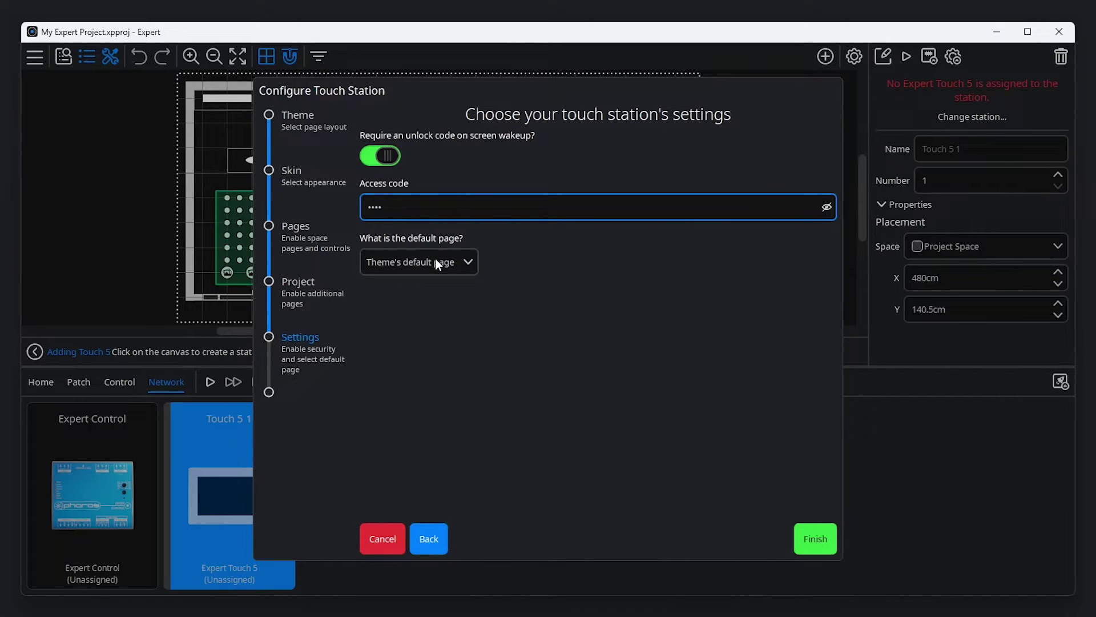
left_click(435, 261)
left_click(440, 335)
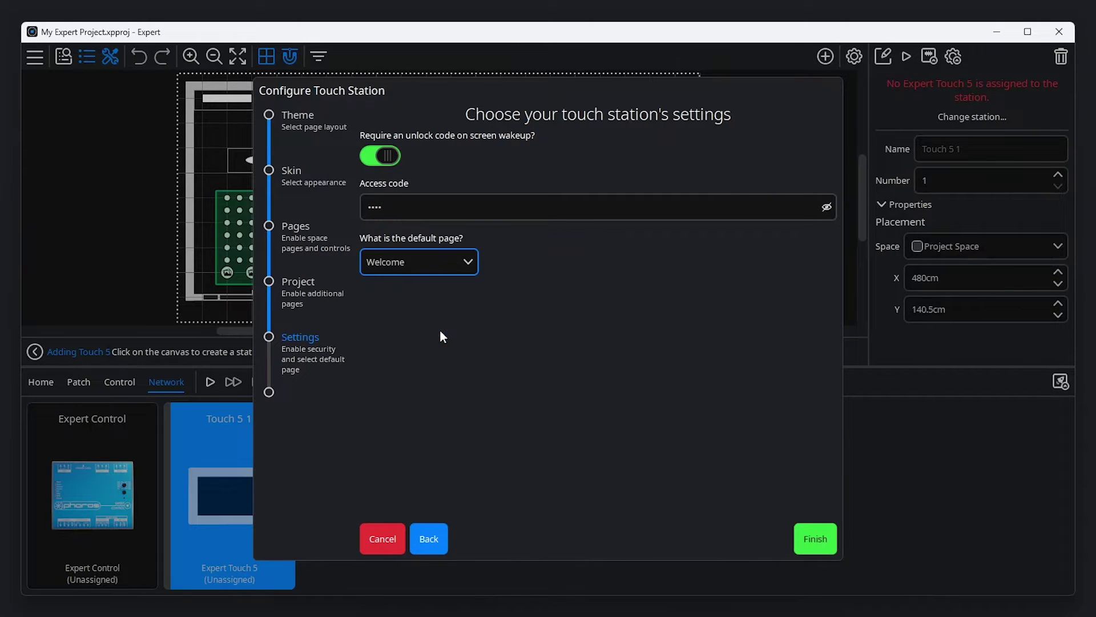
left_click(817, 539)
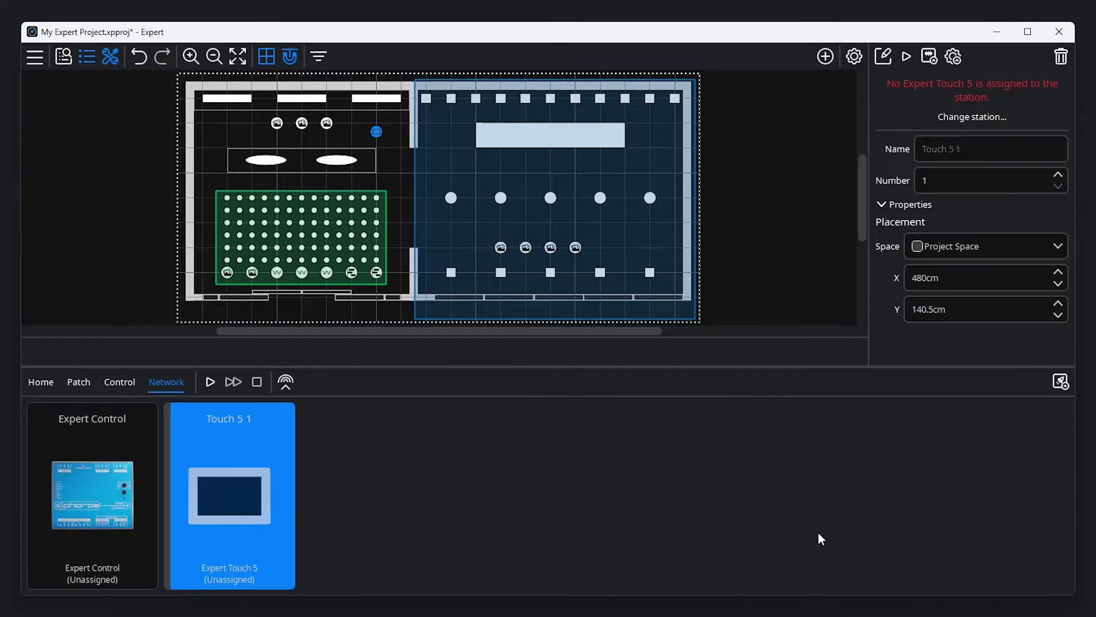
right_click(242, 458)
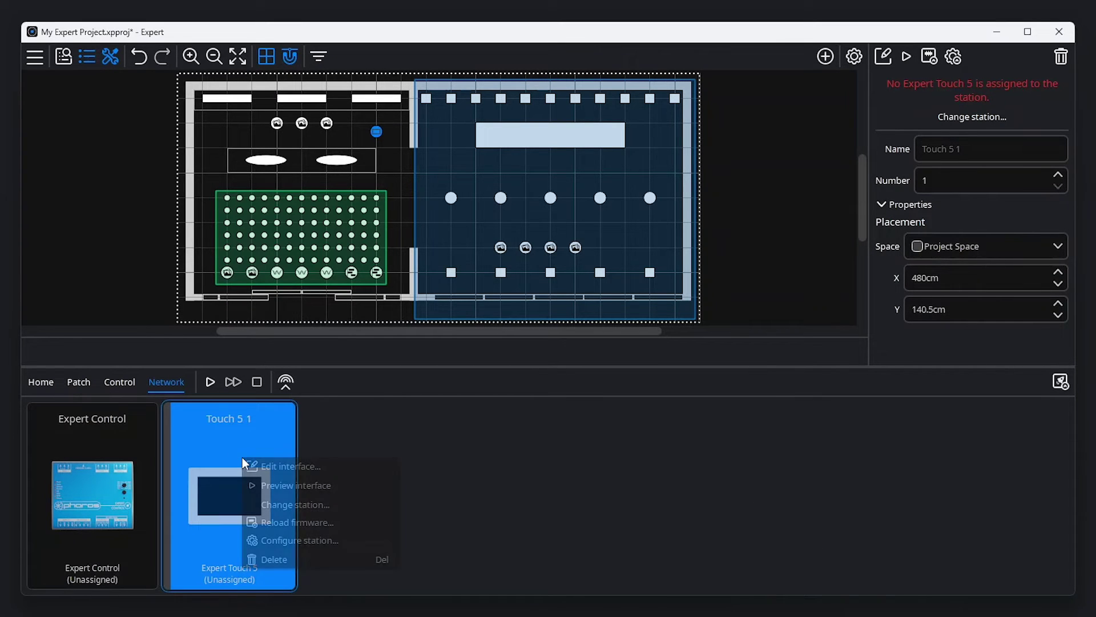
left_click(286, 484)
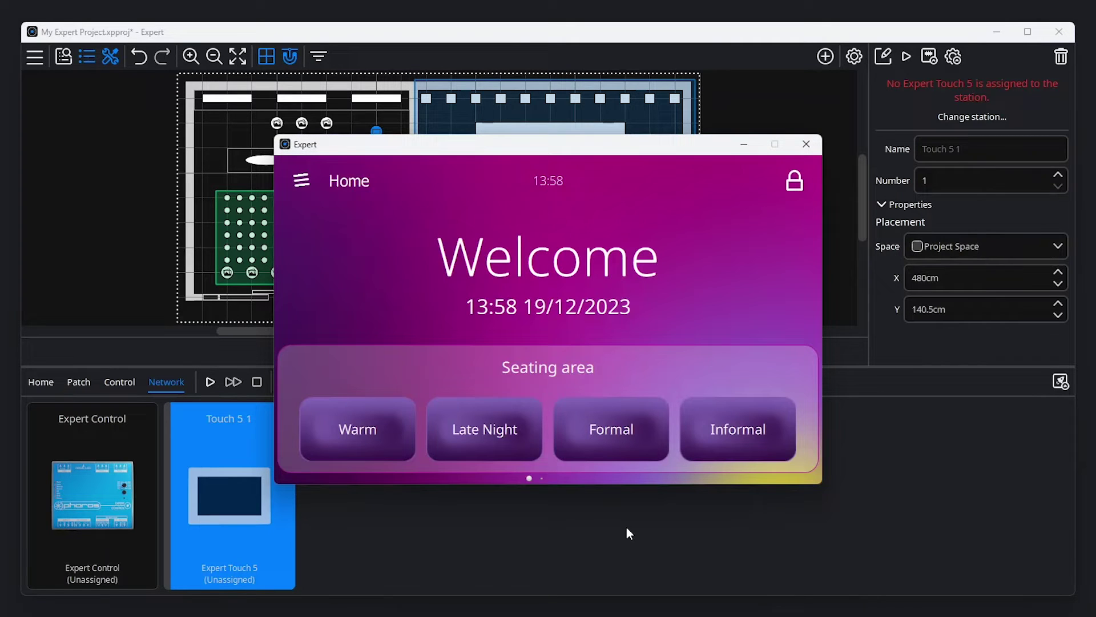
left_click(805, 144)
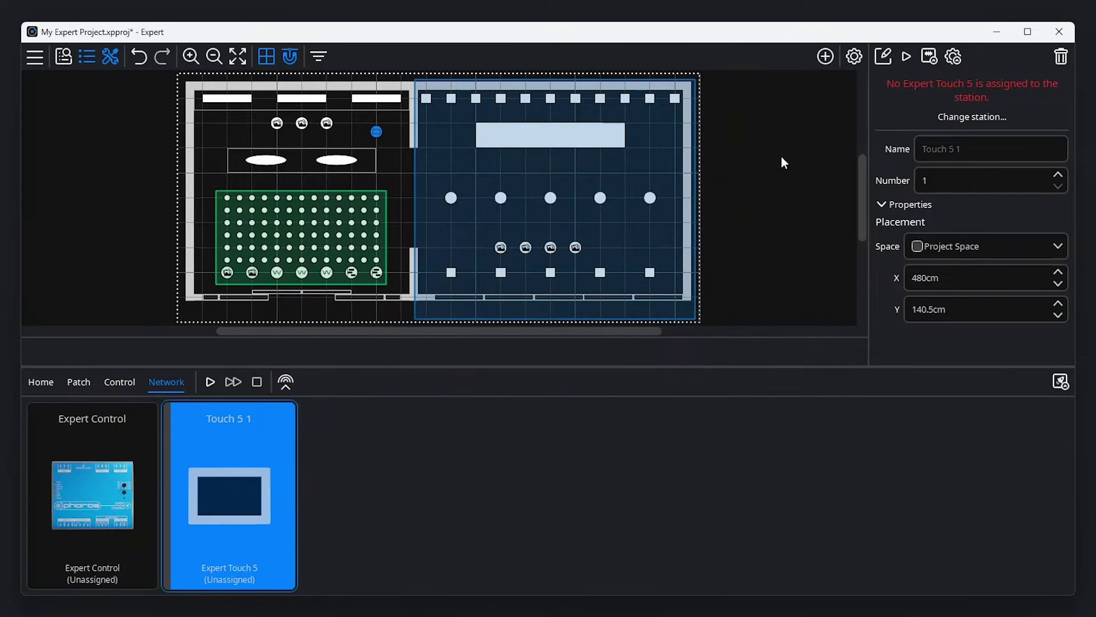
right_click(258, 437)
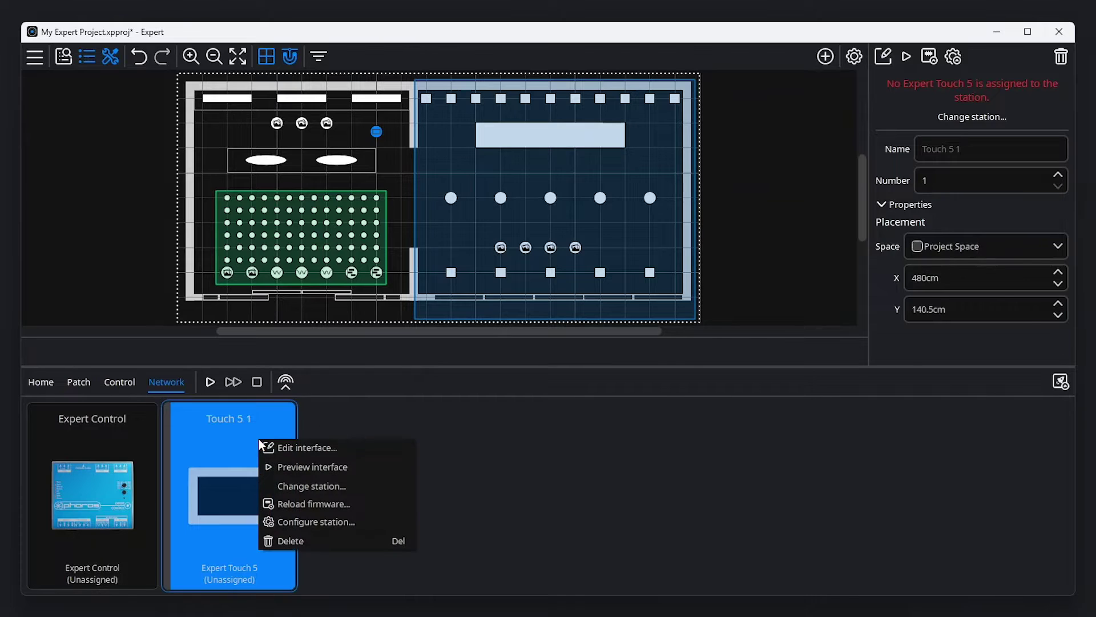
left_click(290, 445)
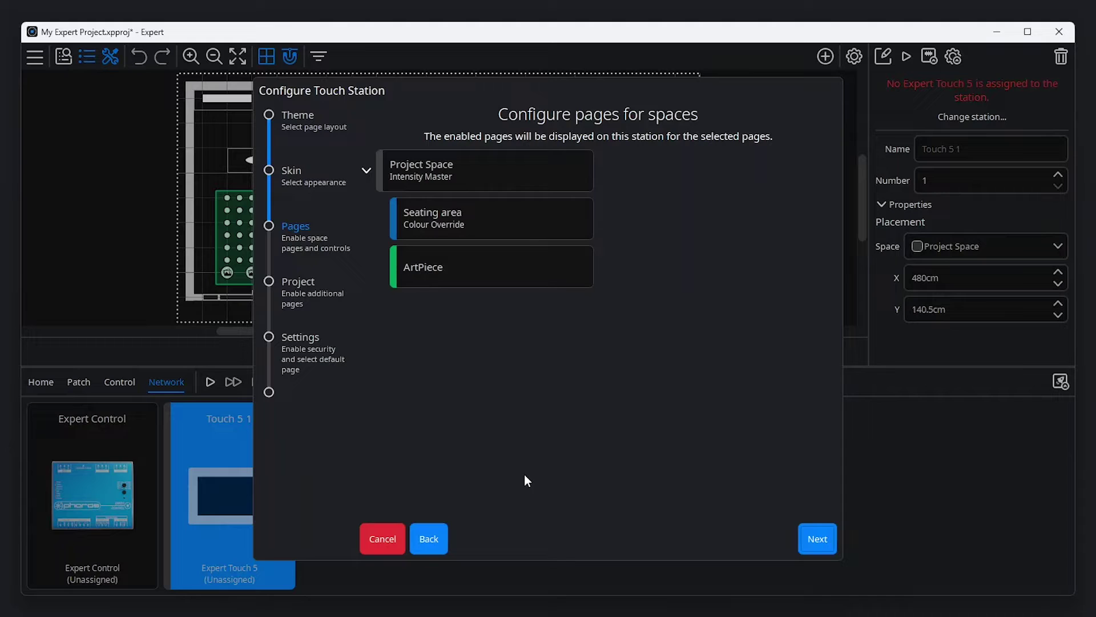
- Cancel the station wizard, start the simulation, and preview the Touch 5 1 interface
left_click(378, 537)
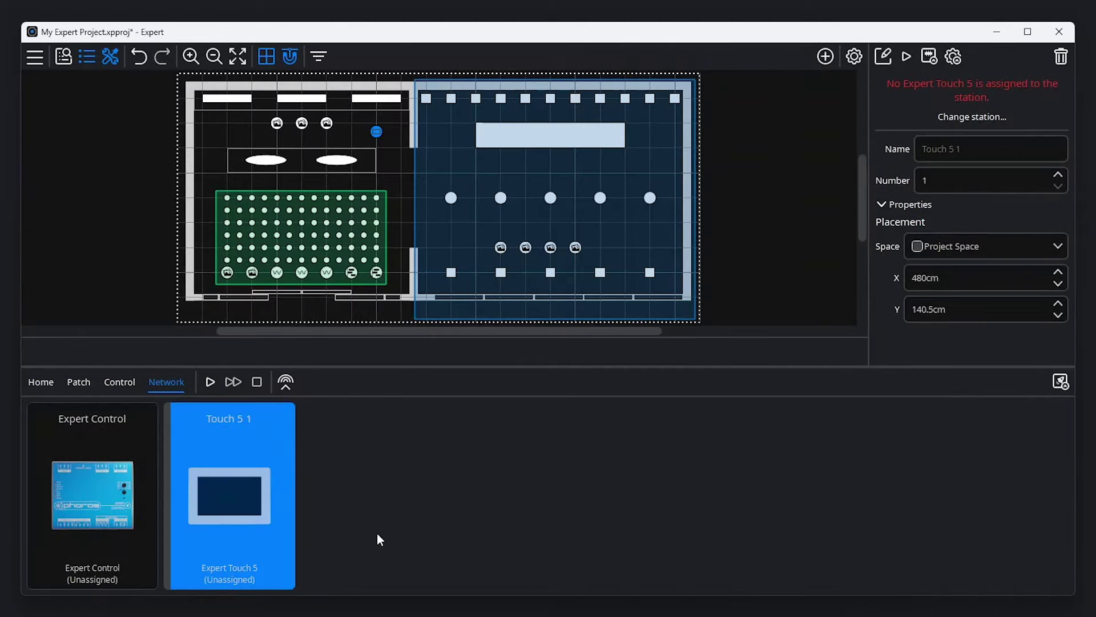
left_click(209, 380)
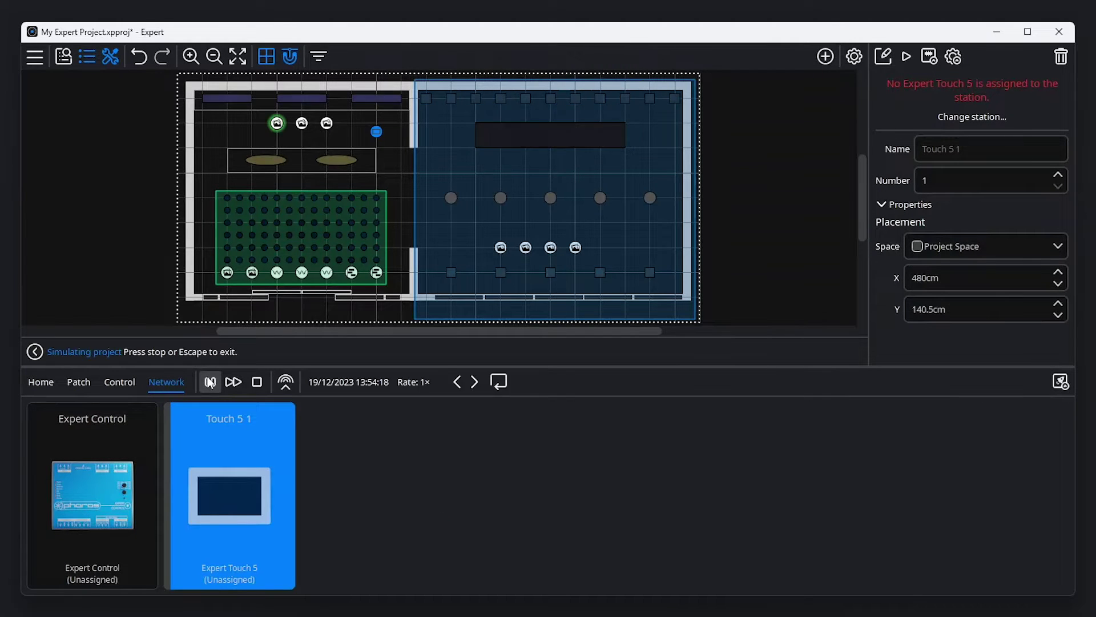
right_click(245, 444)
left_click(265, 471)
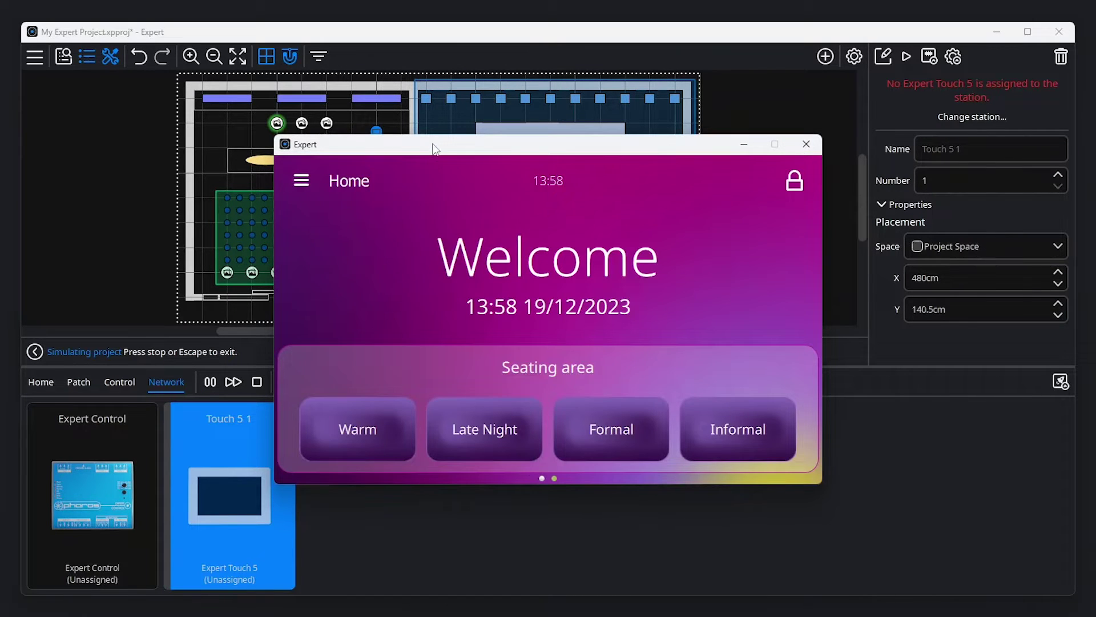
- From the preview, trigger Formal and then Late Night for the Seating area
left_click_drag(434, 149, 641, 236)
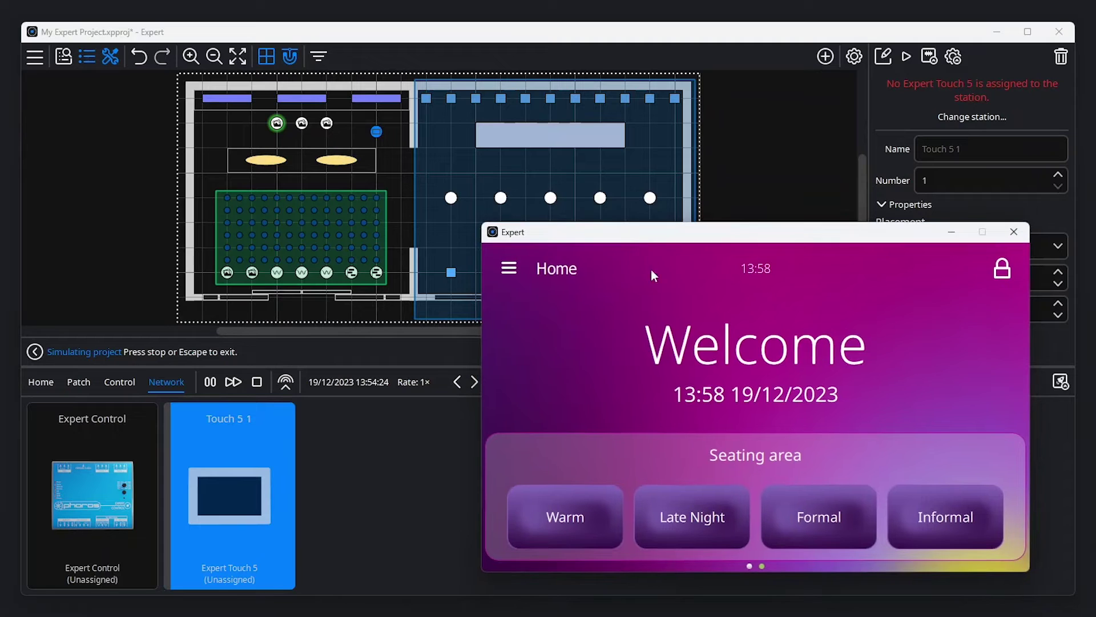
left_click(795, 504)
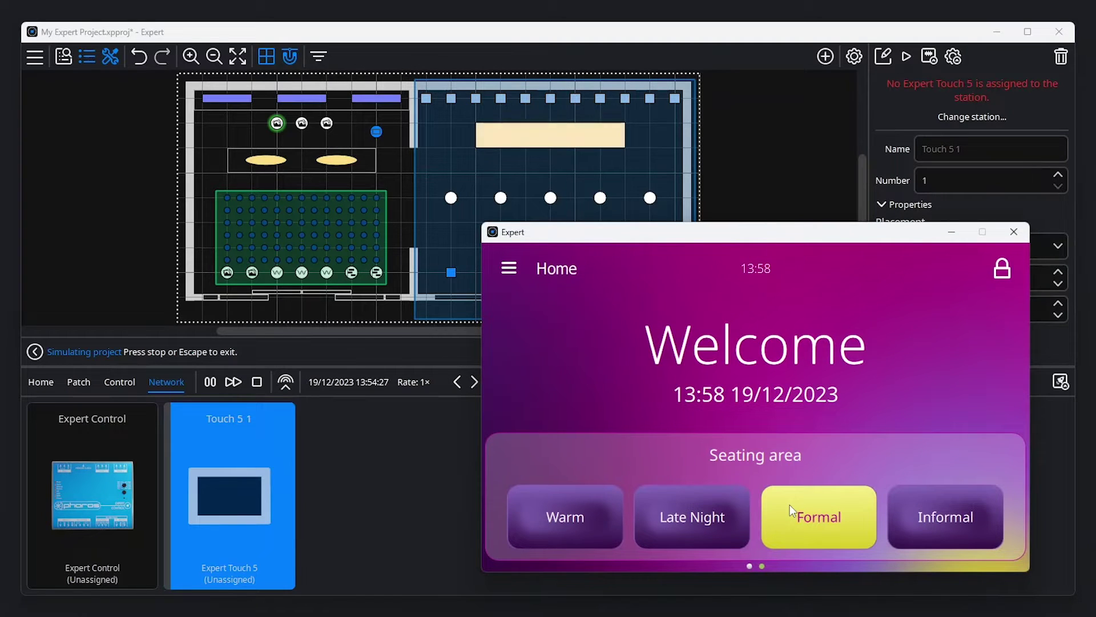
left_click(685, 512)
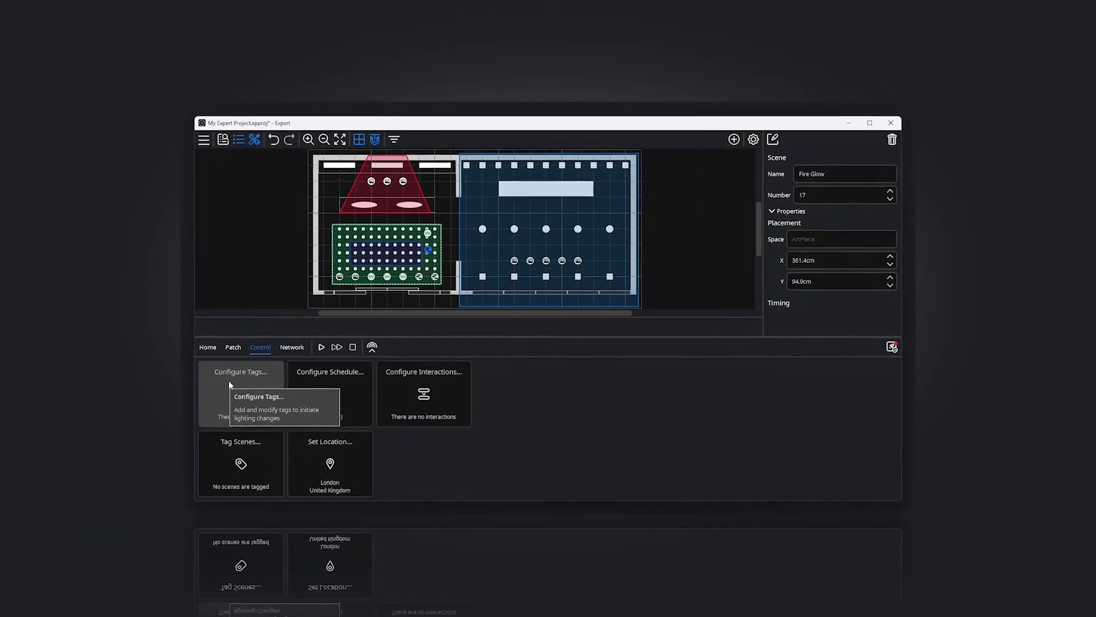
- Open the tag sets configuration and start adding a new tag set
left_click(228, 381)
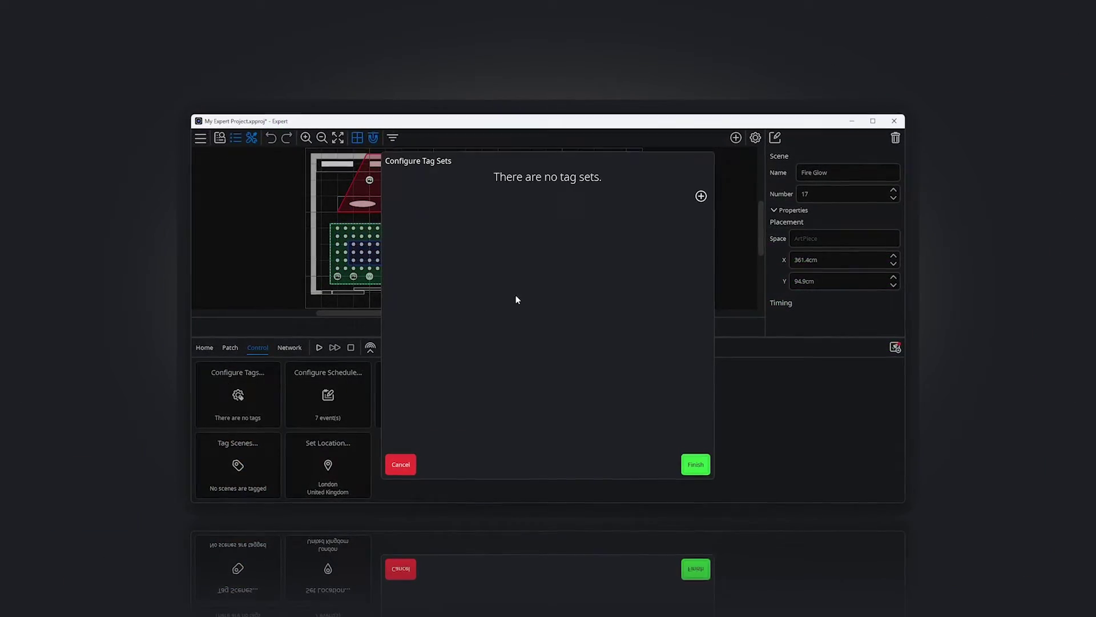
left_click(700, 196)
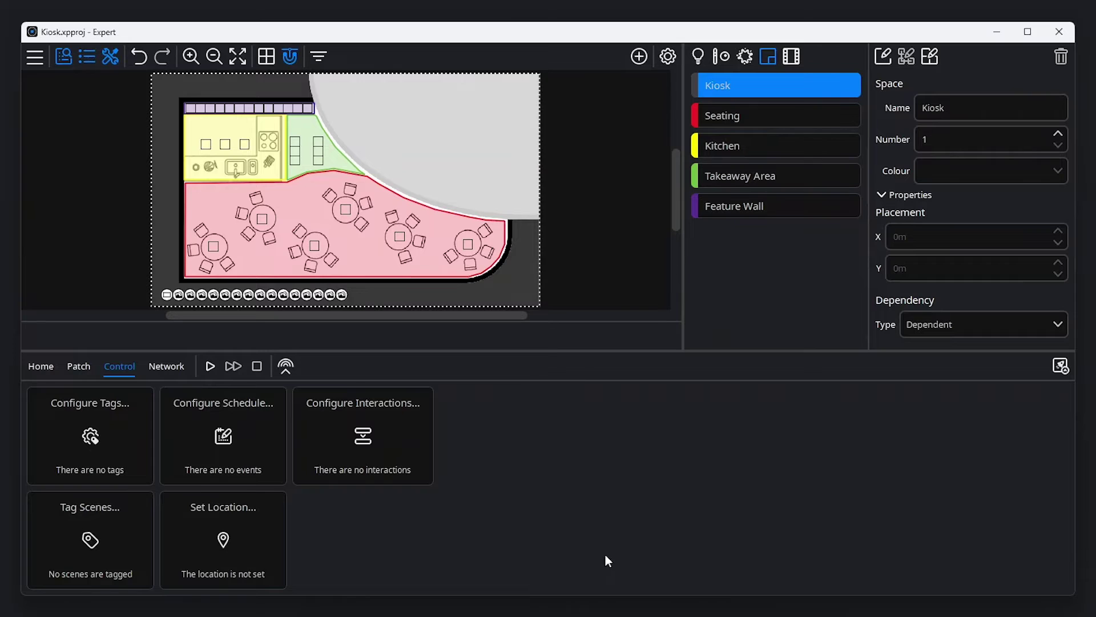
- Add the Day or night and Opening times tag sets to Kiosk
left_click(108, 450)
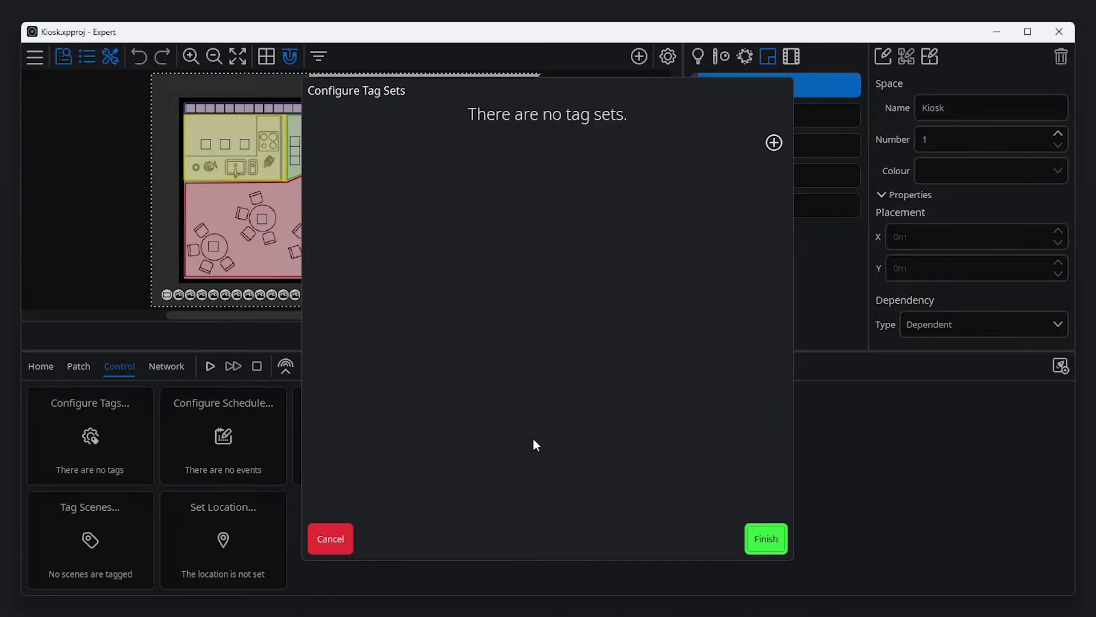
left_click(774, 142)
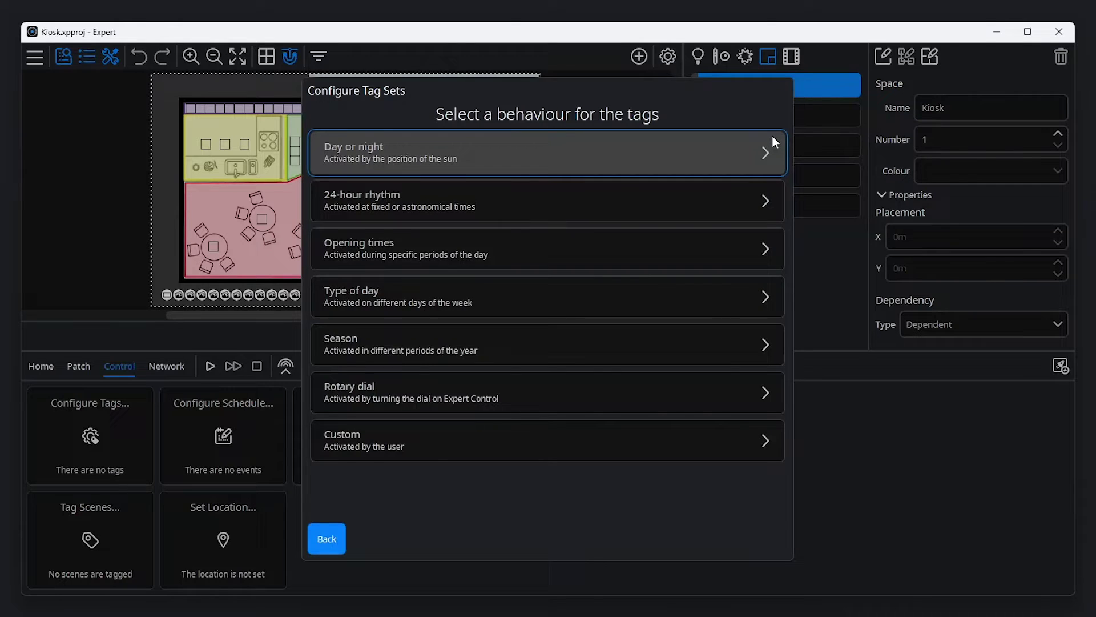
left_click(737, 161)
left_click(761, 538)
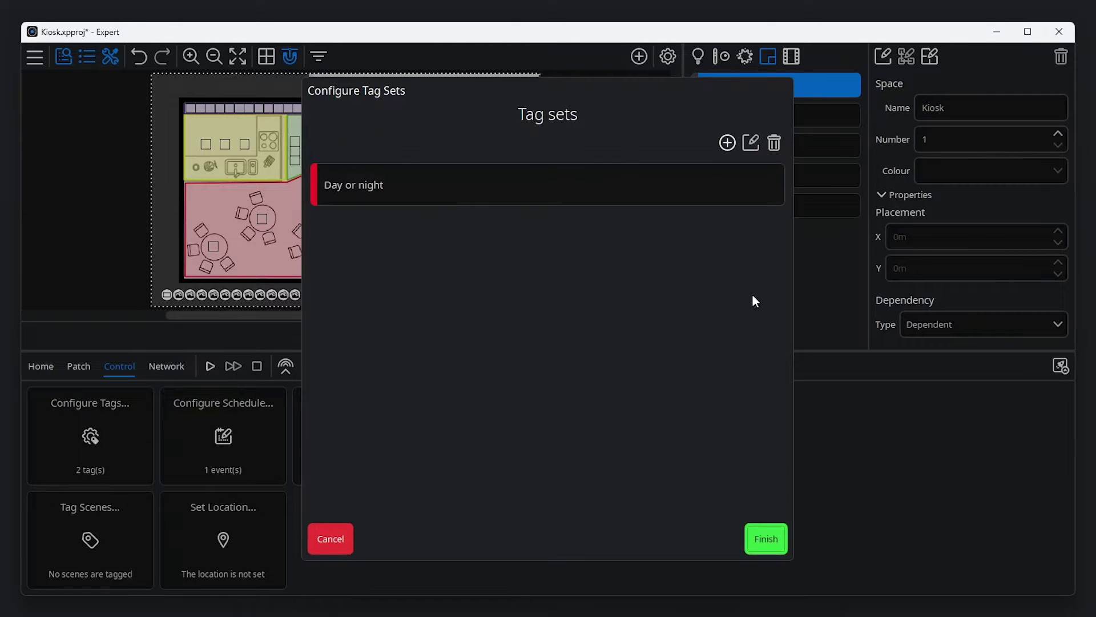
left_click(727, 142)
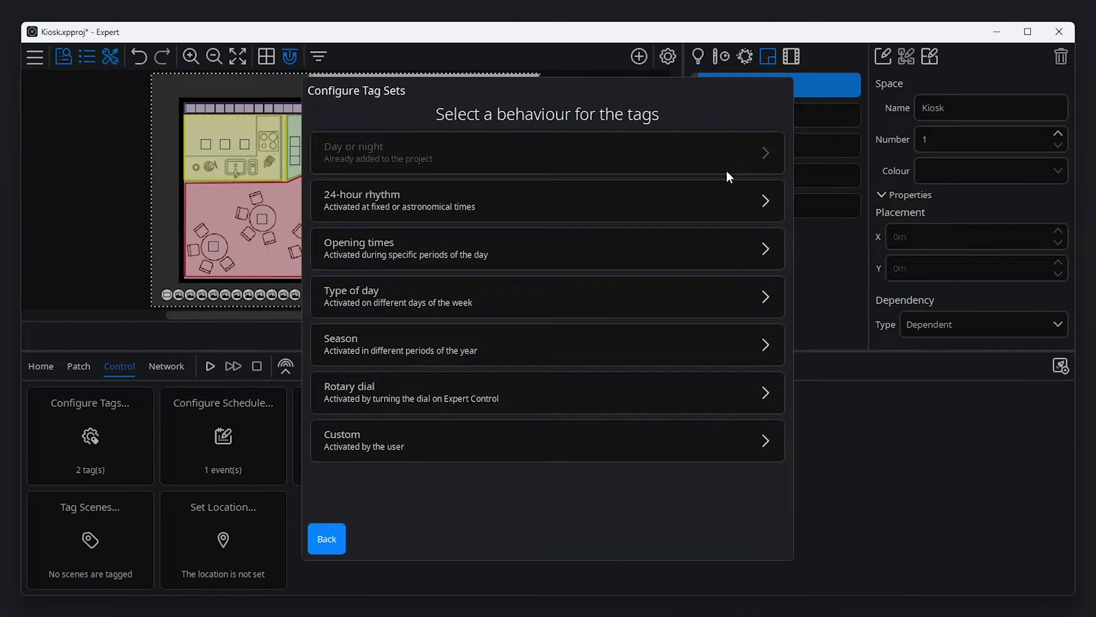
left_click(724, 244)
left_click(750, 534)
- Add the Type of day and Season tag sets and finish the tag configuration
left_click(725, 141)
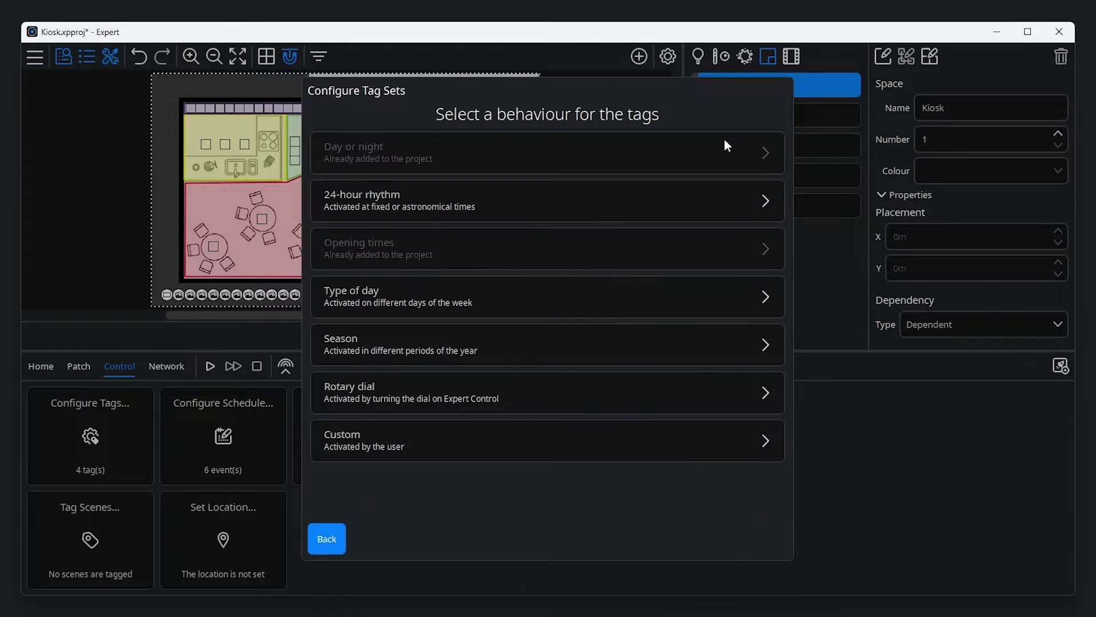
left_click(709, 303)
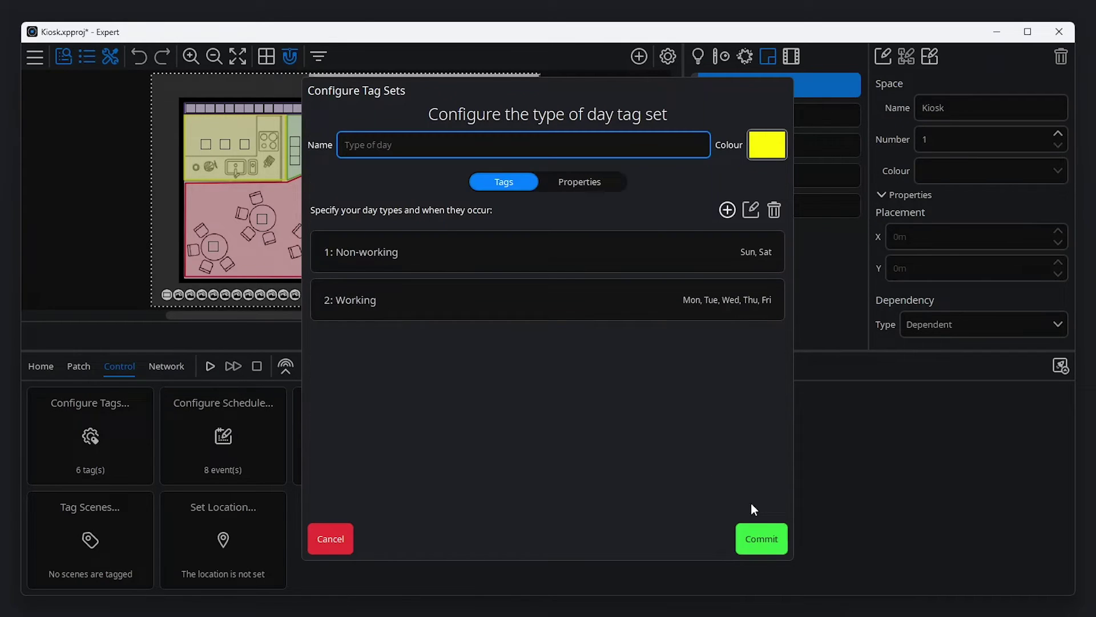
left_click(761, 538)
left_click(727, 142)
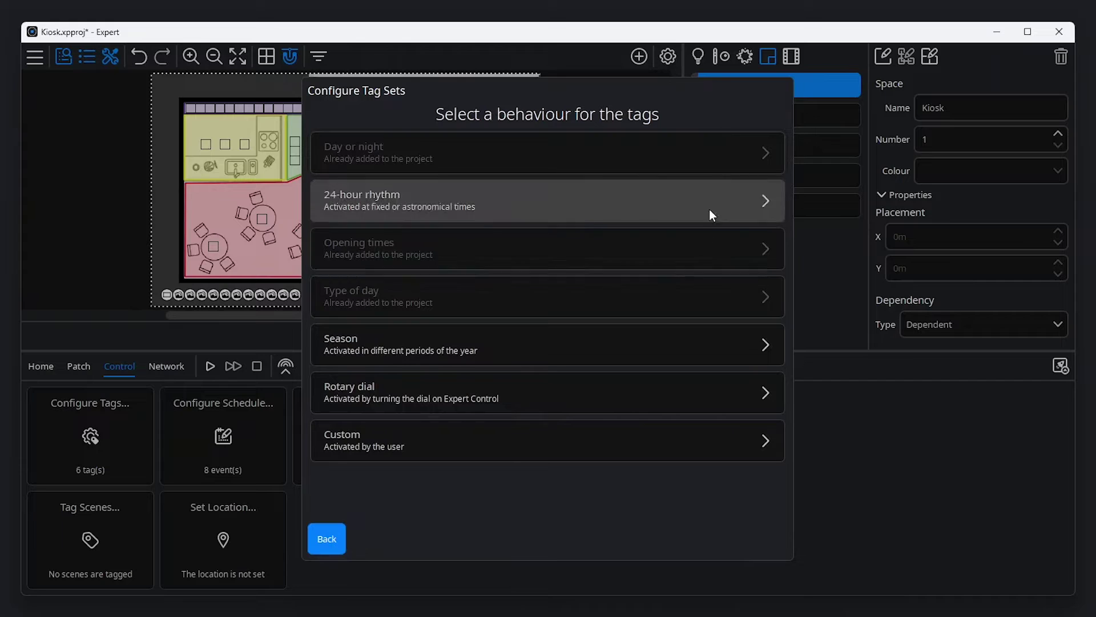
left_click(697, 340)
left_click(747, 534)
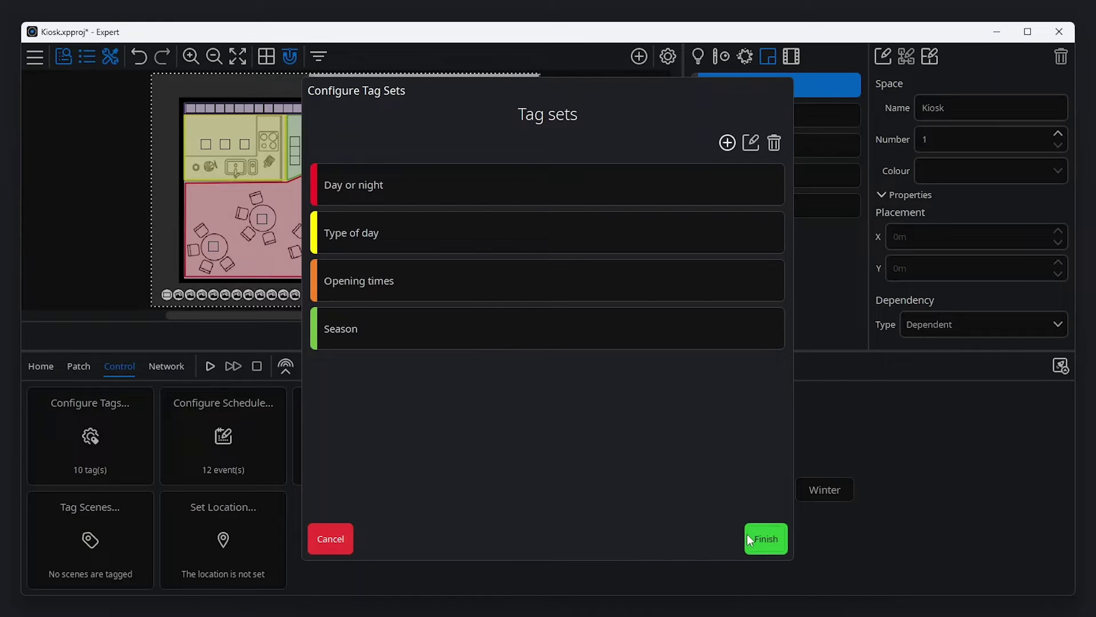
left_click(755, 540)
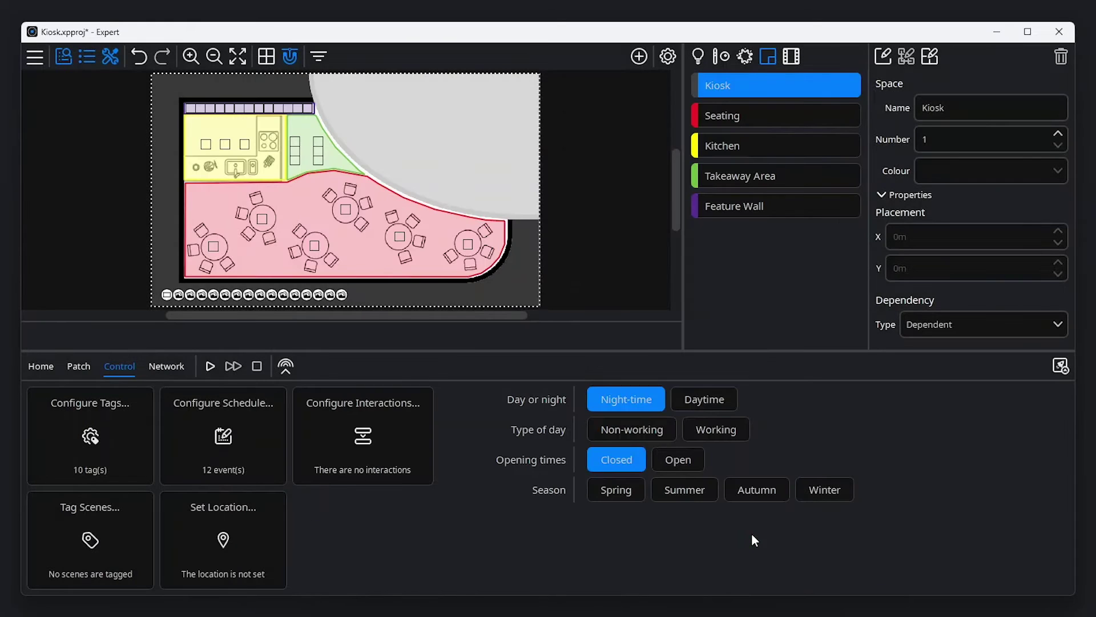
- Tag the Spring weekday scene as Daytime, Working, Open and Spring
left_click(98, 538)
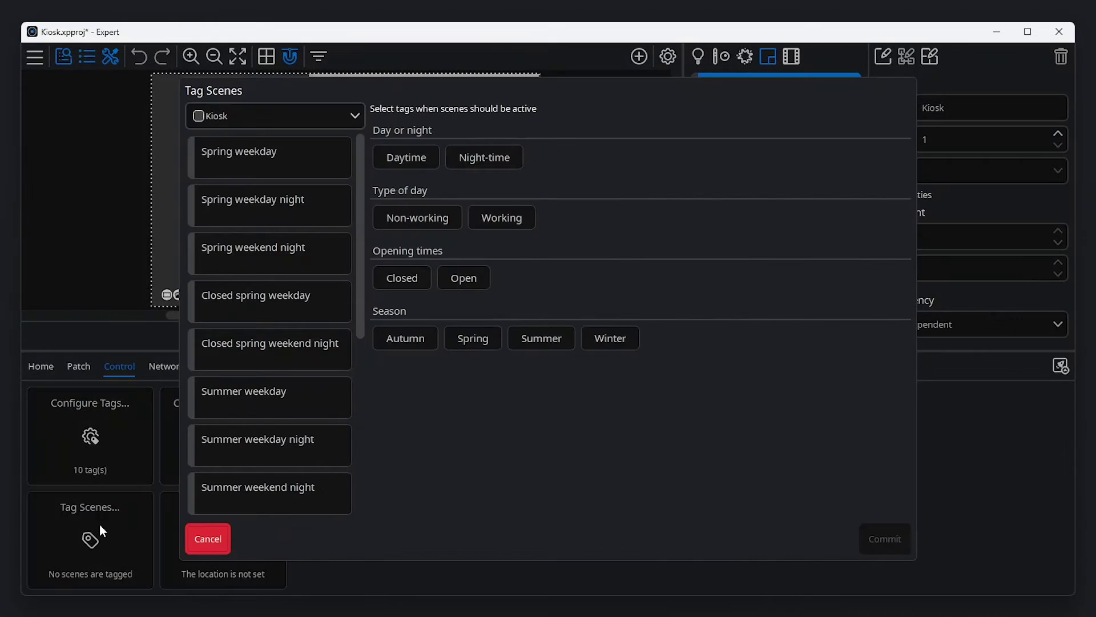
left_click(273, 168)
left_click(406, 163)
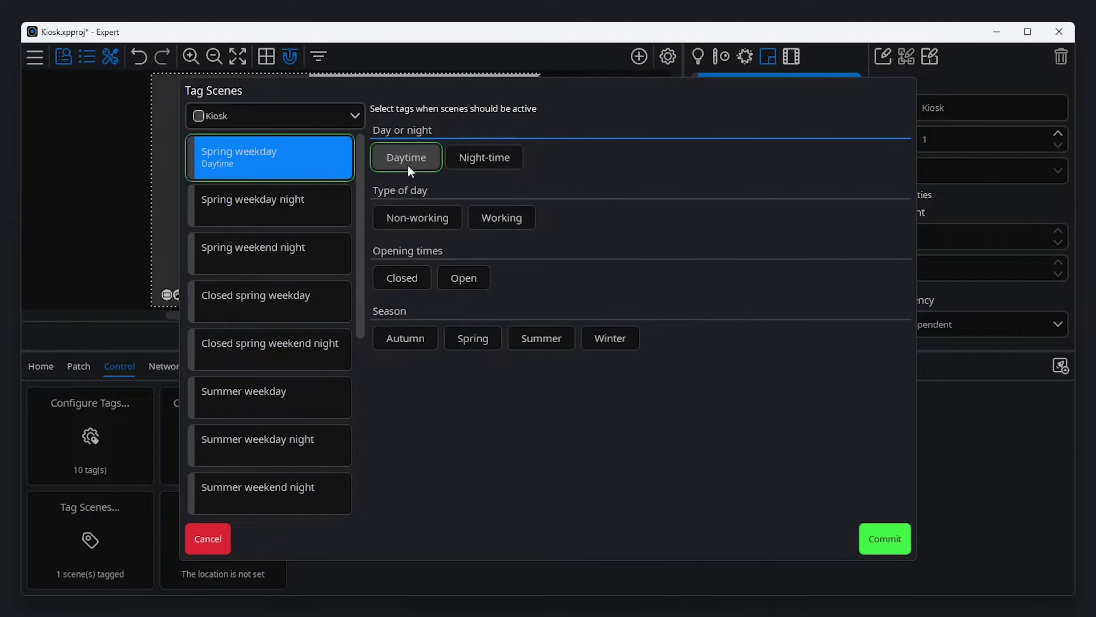
left_click(494, 220)
left_click(460, 274)
left_click(472, 331)
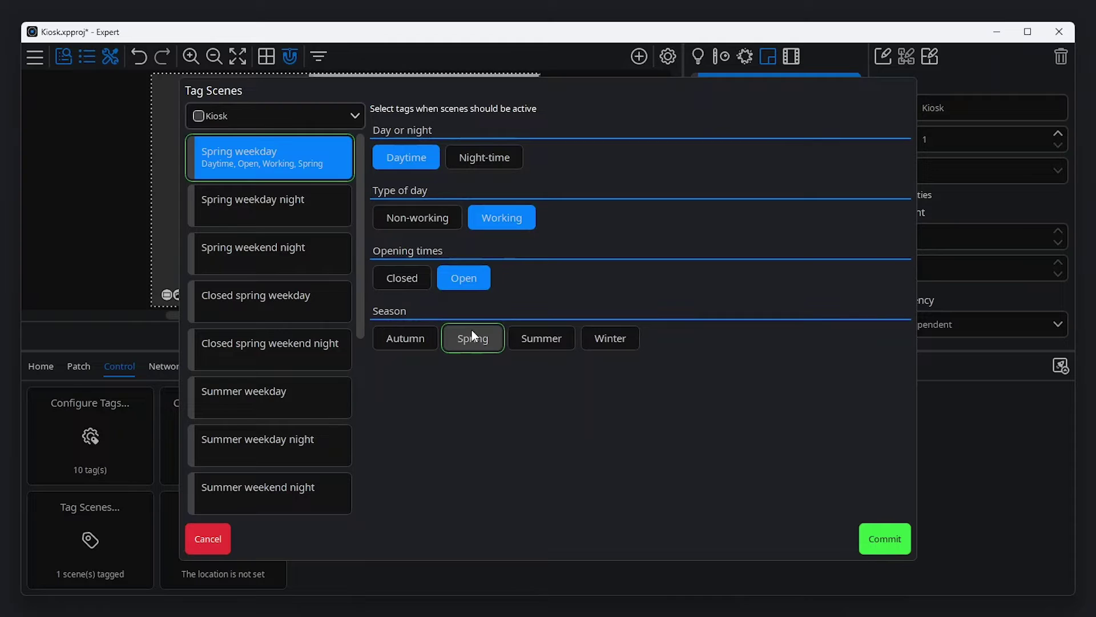
- Tag the five night scenes in Kiosk as Night-time
left_click(316, 112)
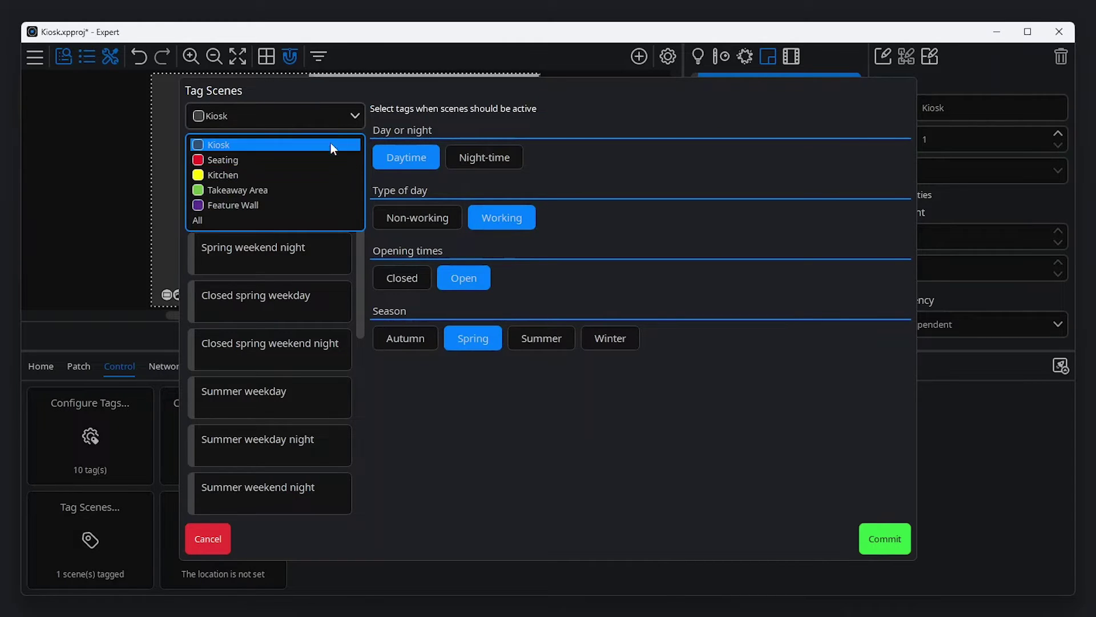
left_click(328, 114)
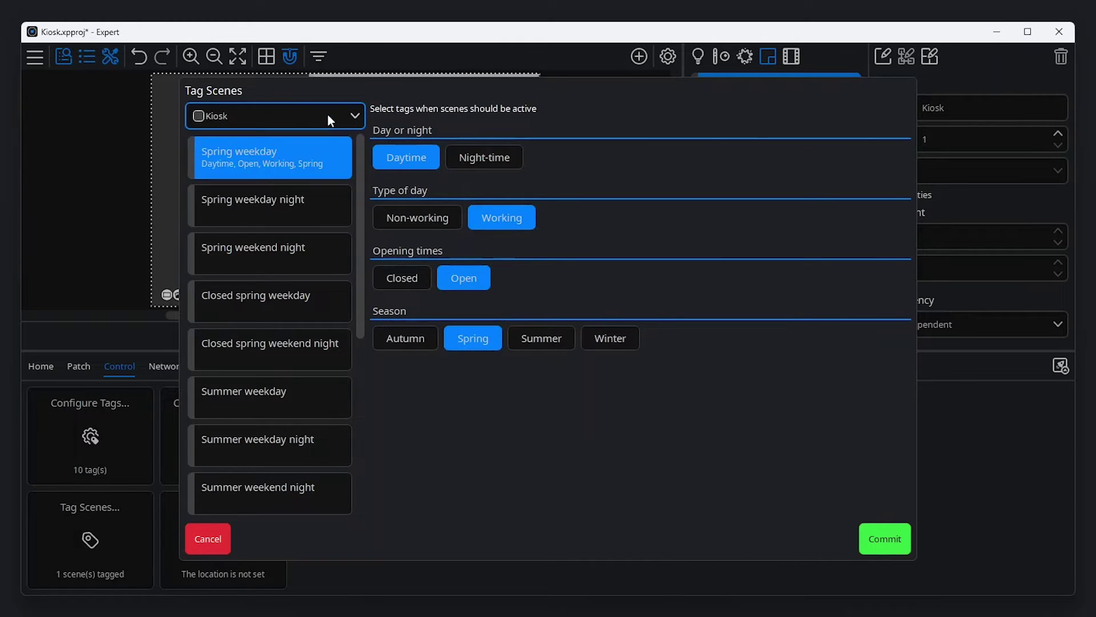
left_click(305, 207)
left_click(301, 252, "ctrl")
left_click(304, 351, "ctrl")
left_click(313, 442, "ctrl")
left_click(323, 484, "ctrl")
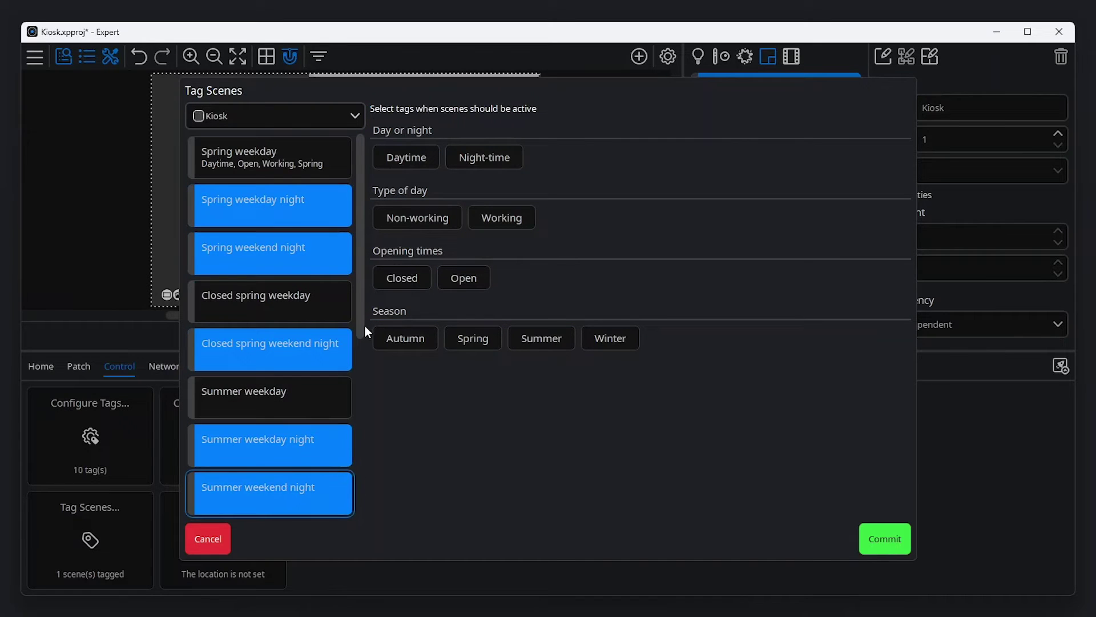
left_click(491, 157)
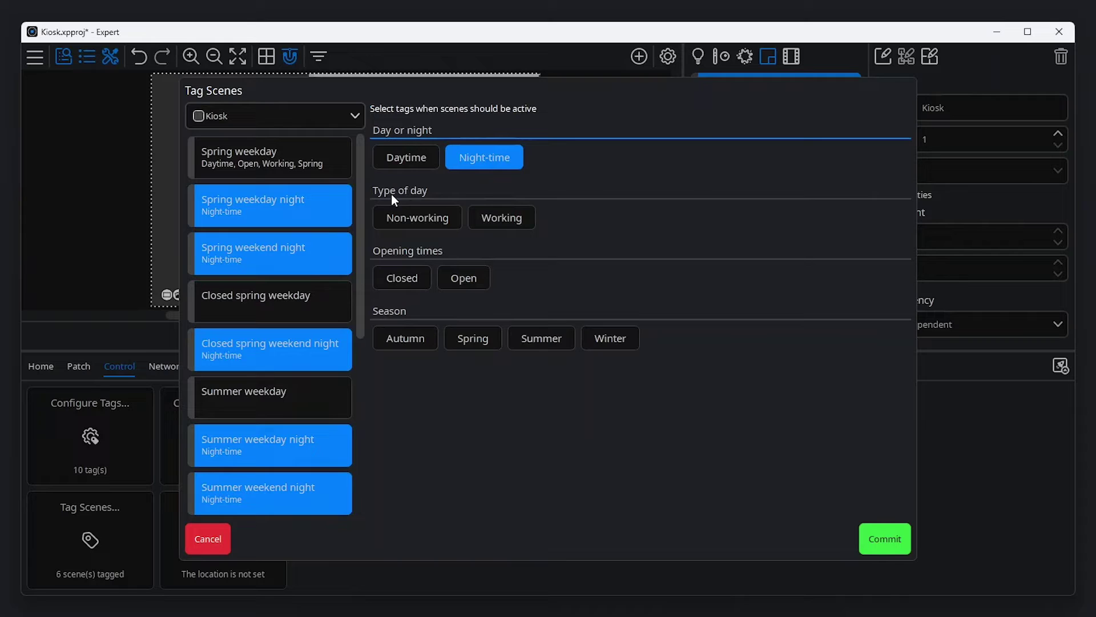
- Tag the two spring night scenes Spring and the two summer night scenes Summer
left_click(327, 204)
left_click(320, 234, "ctrl")
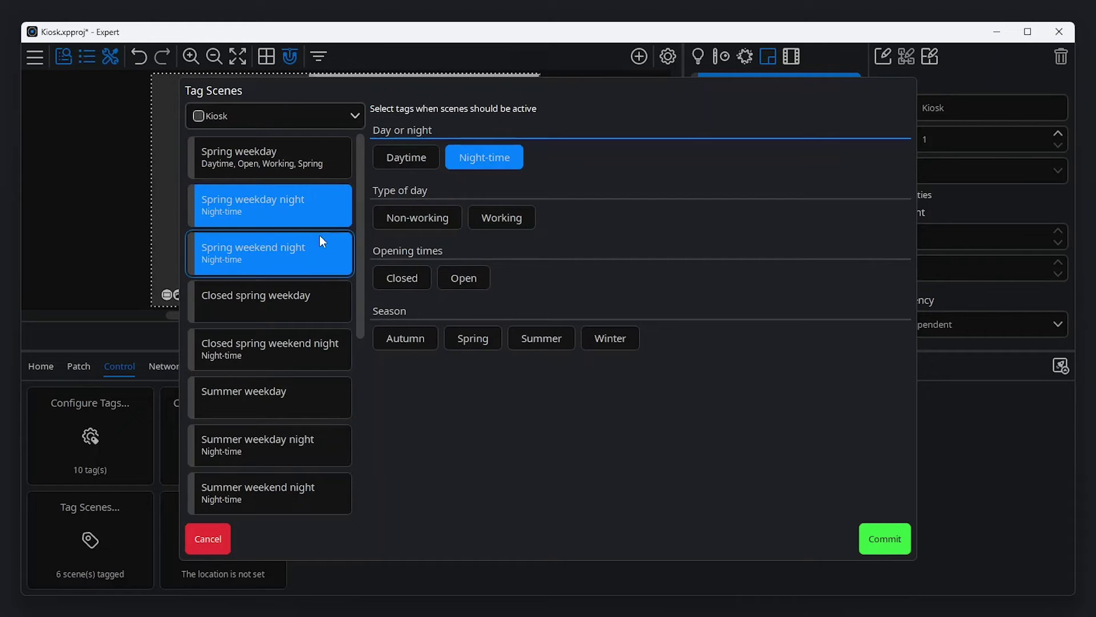
left_click(466, 340)
left_click(246, 432)
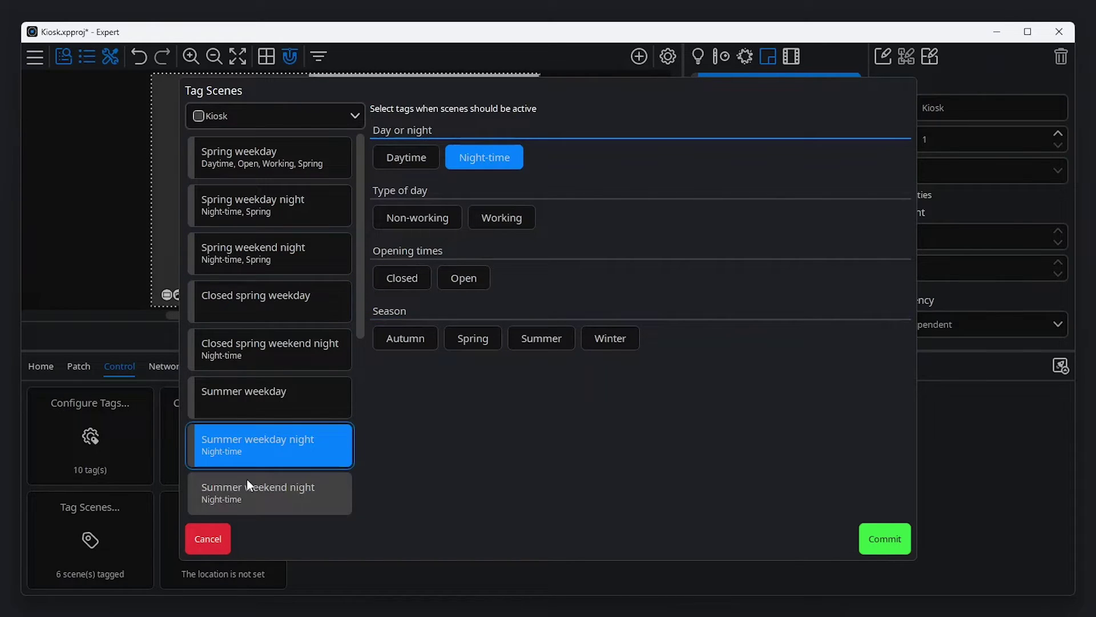
left_click(247, 480, "ctrl")
left_click(560, 332)
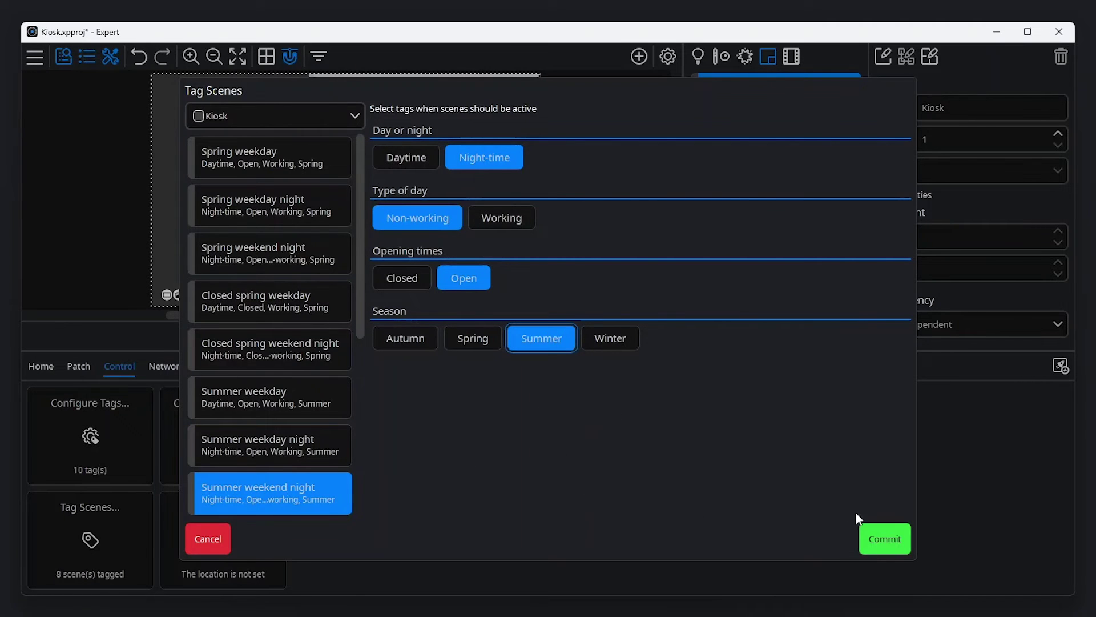
- Commit the scene tags, simulate, switch to Night-time from the Scenes list, then stop
left_click(886, 534)
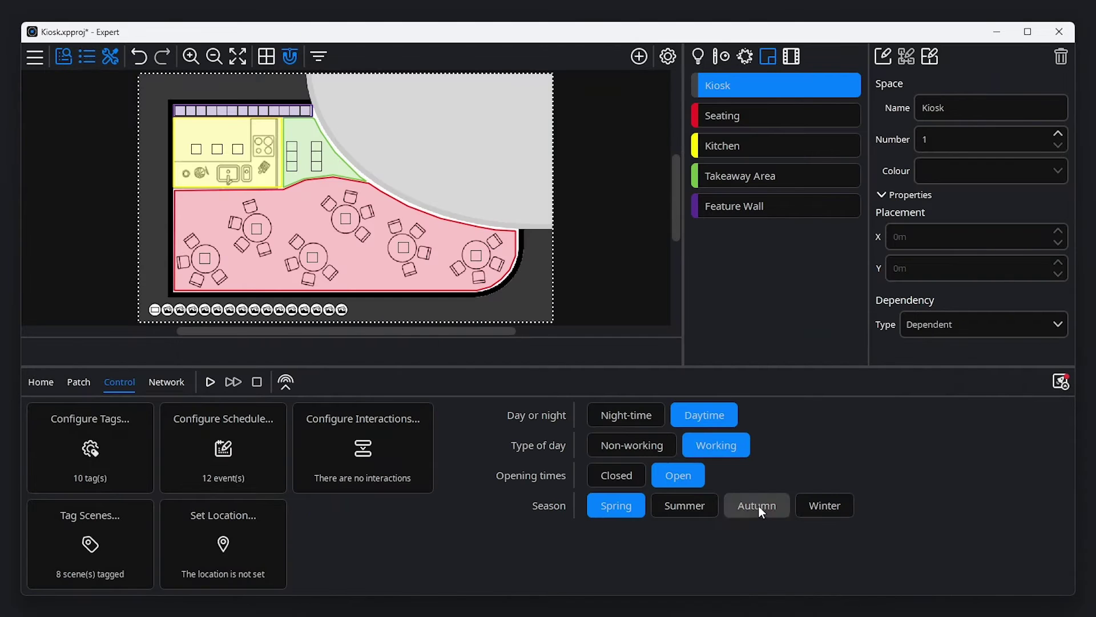
left_click(210, 382)
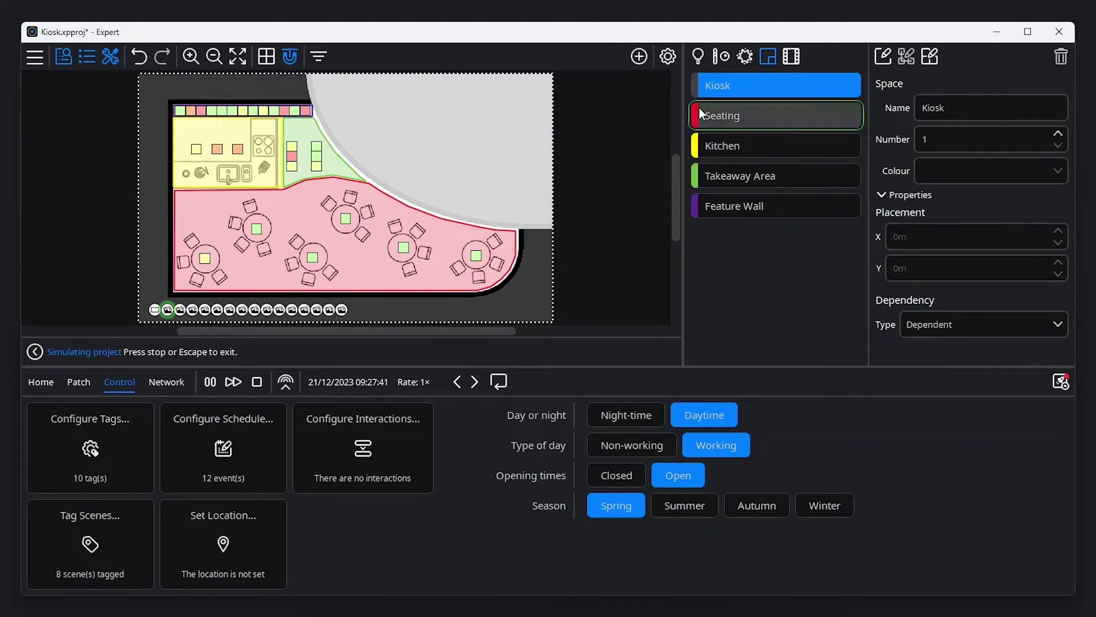
left_click(745, 56)
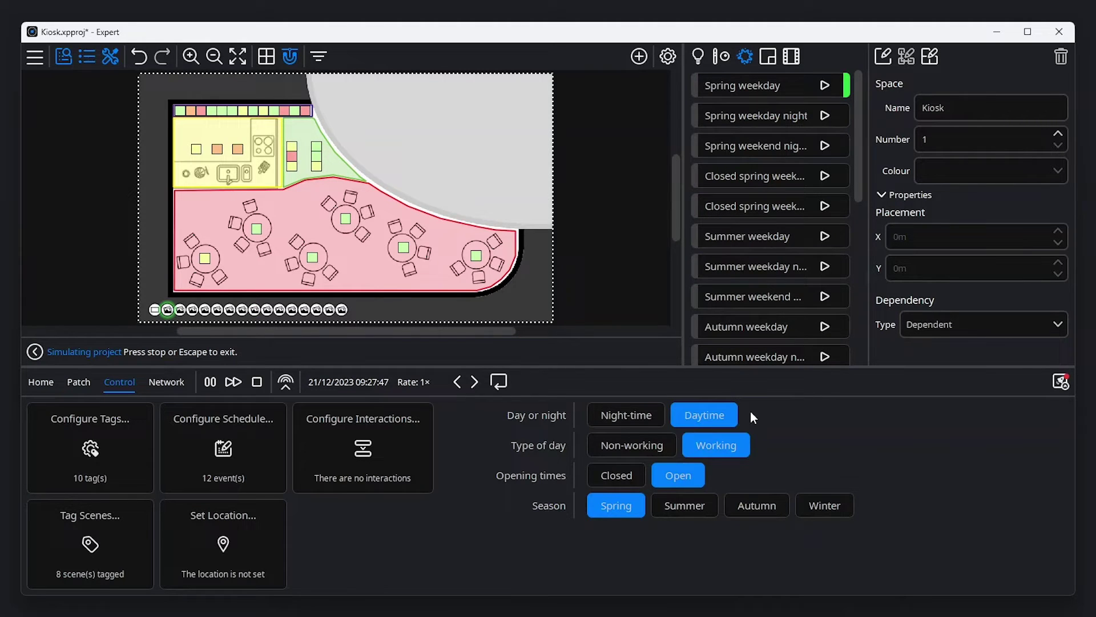
left_click(635, 413)
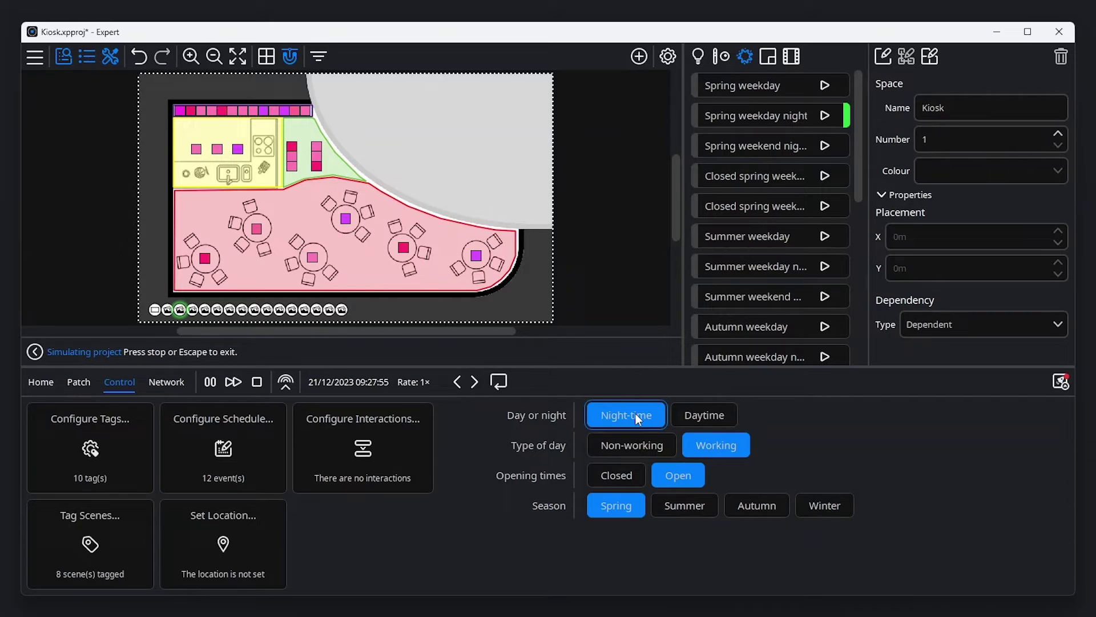
key("Escape")
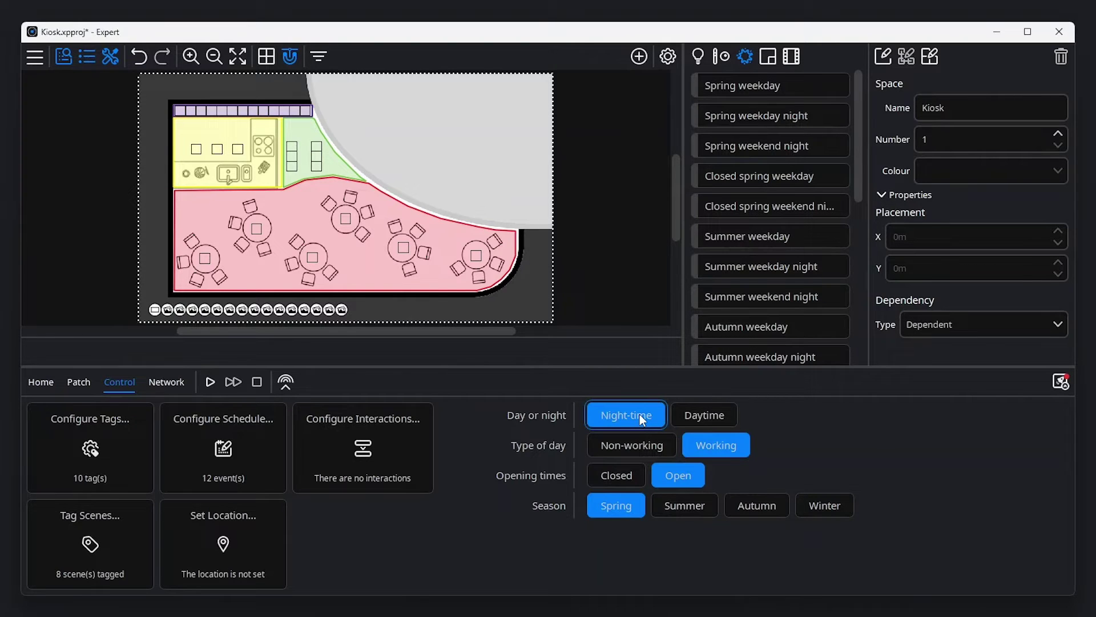
- Change the Spring weekday night scene's fade time to 5m (5:00.00)
left_click(739, 121)
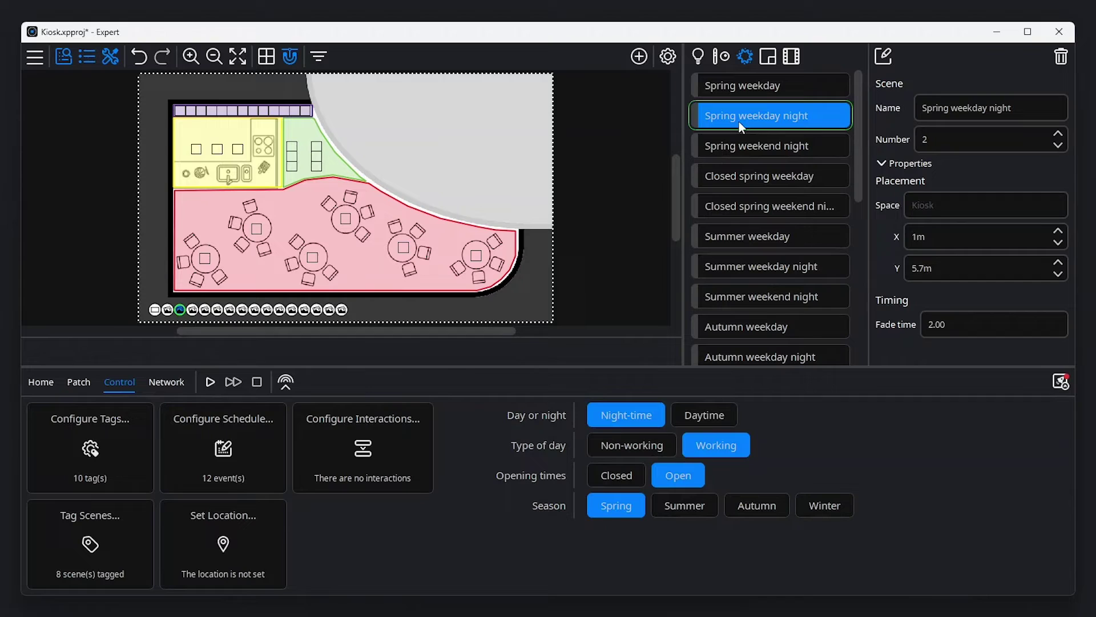
double_click(957, 325)
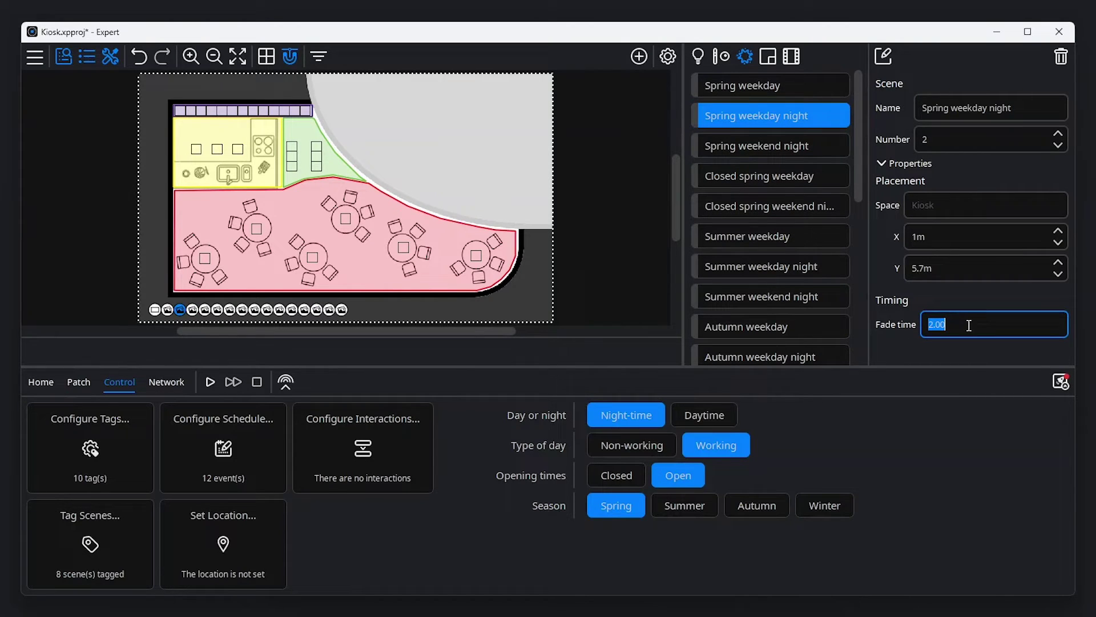
type("5m")
left_click(955, 351)
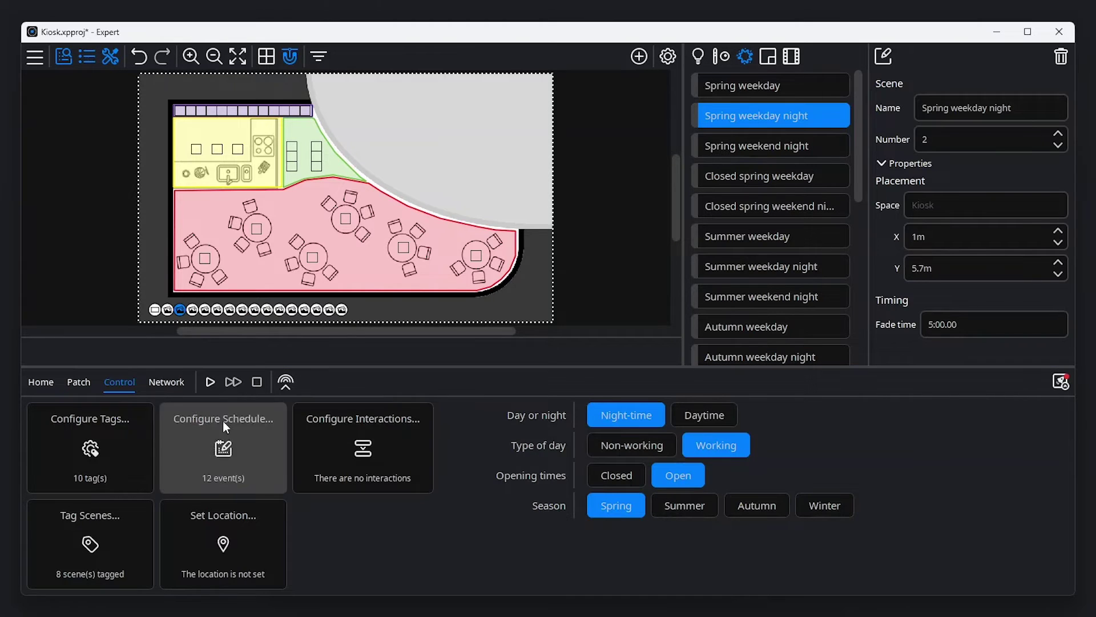
- Give the Type of day tag set a 10m fade time, then begin adding a new tag set
left_click(78, 450)
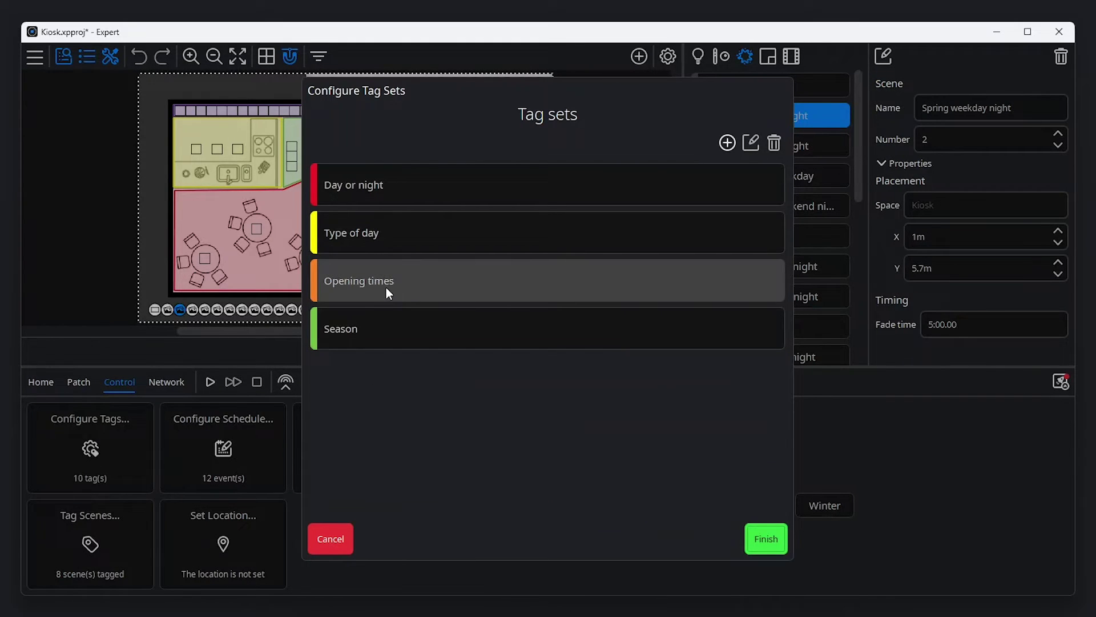
left_click(395, 237)
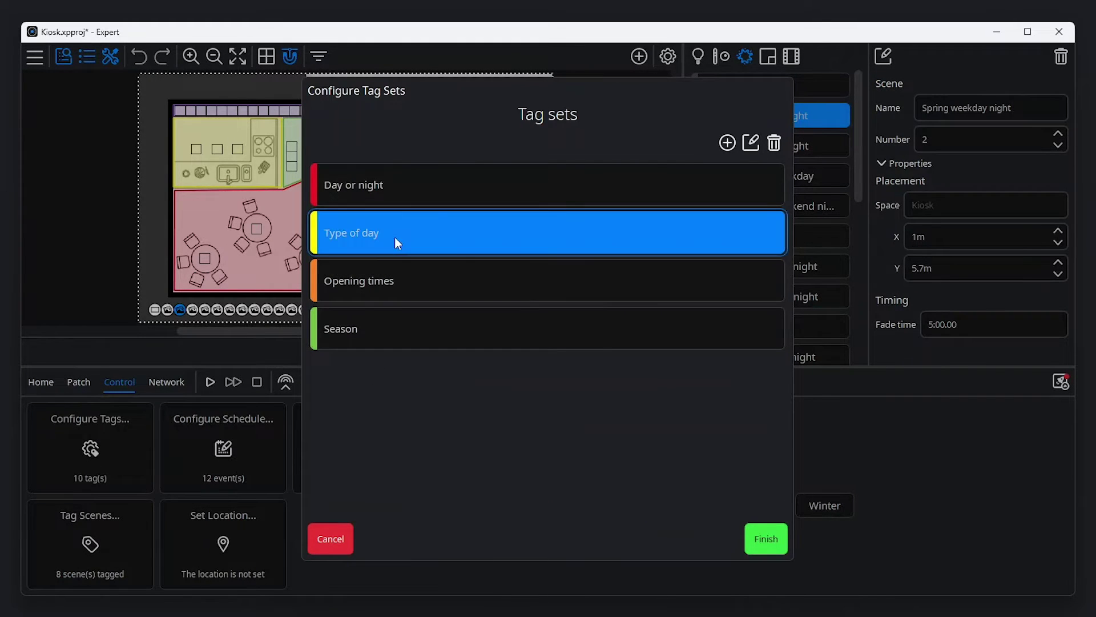
left_click(754, 145)
left_click(602, 180)
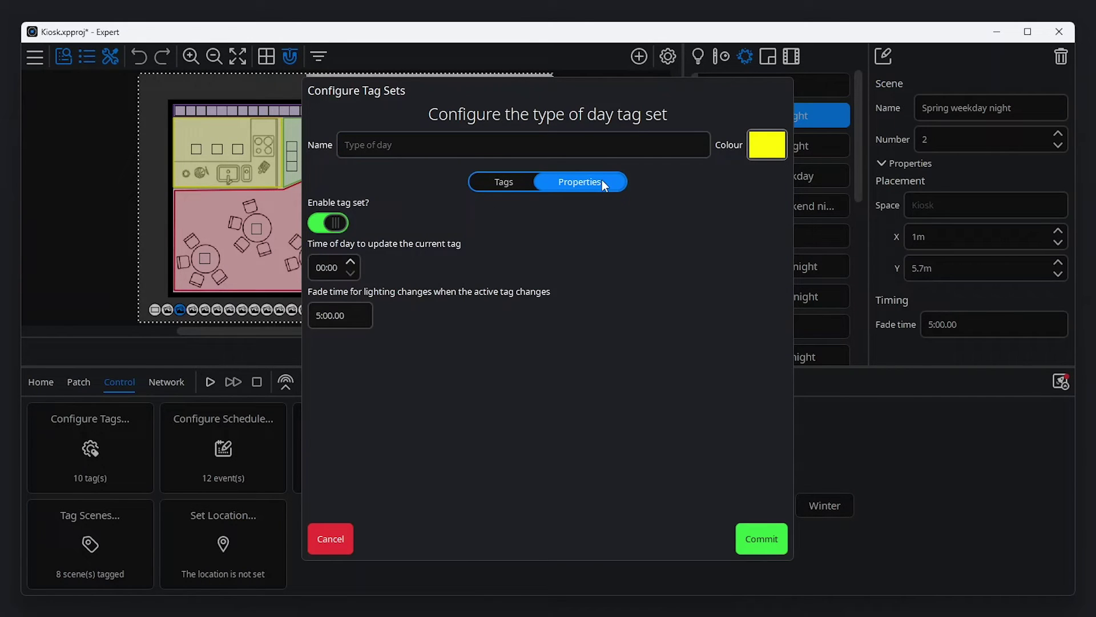
left_click(361, 306)
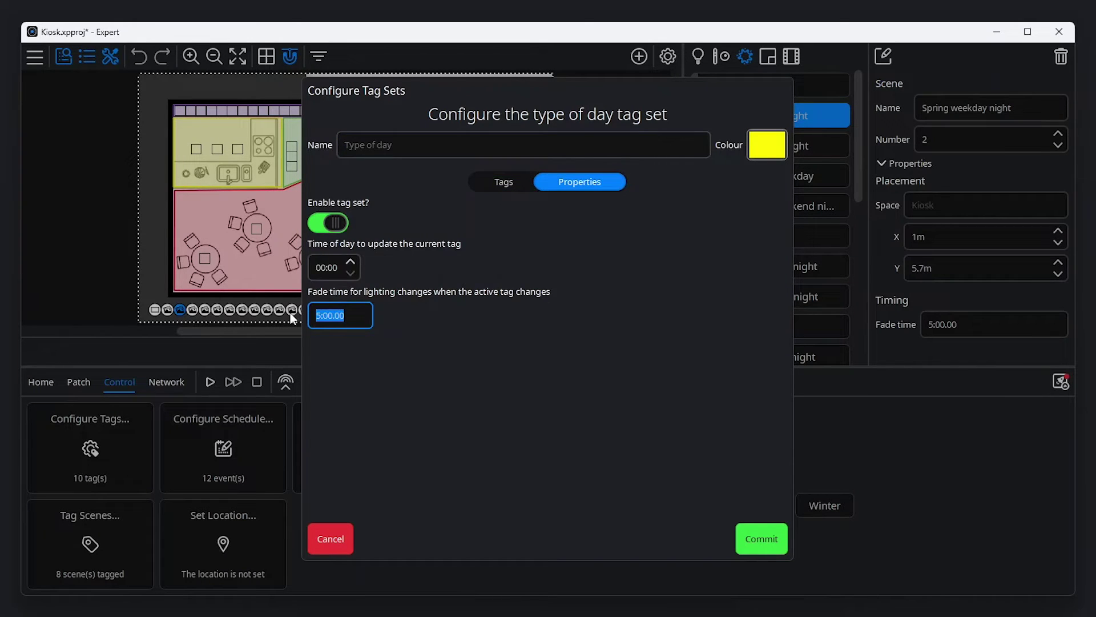
type("10m")
key("Return")
left_click(722, 142)
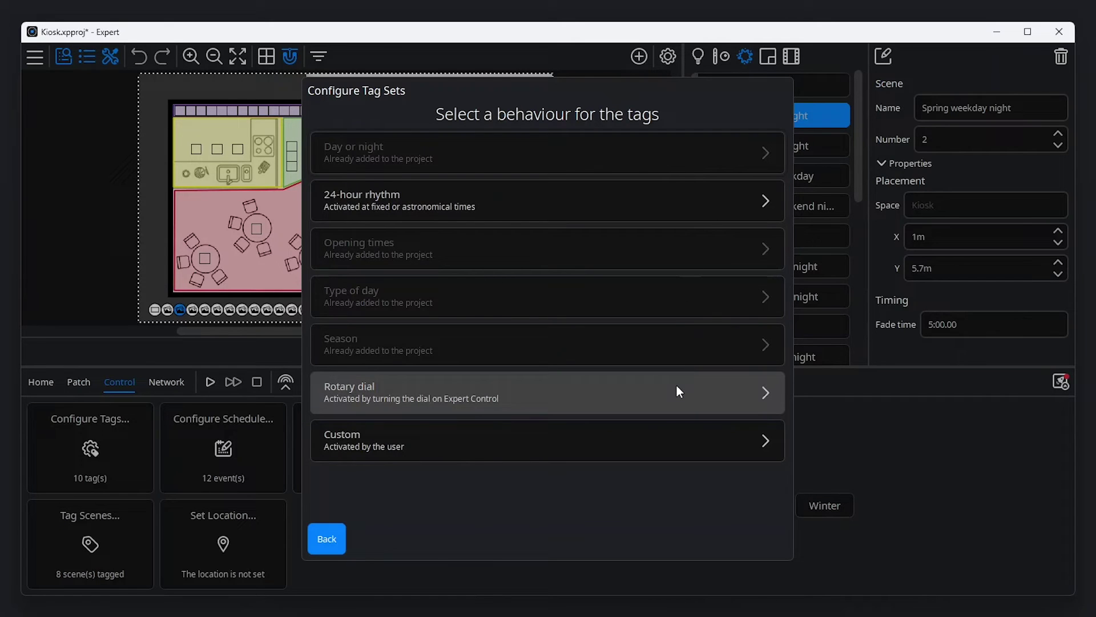
- Create a custom user-activated tag set named Cleaning with tags Normal and Cleaning
left_click(679, 439)
type("Cleaning")
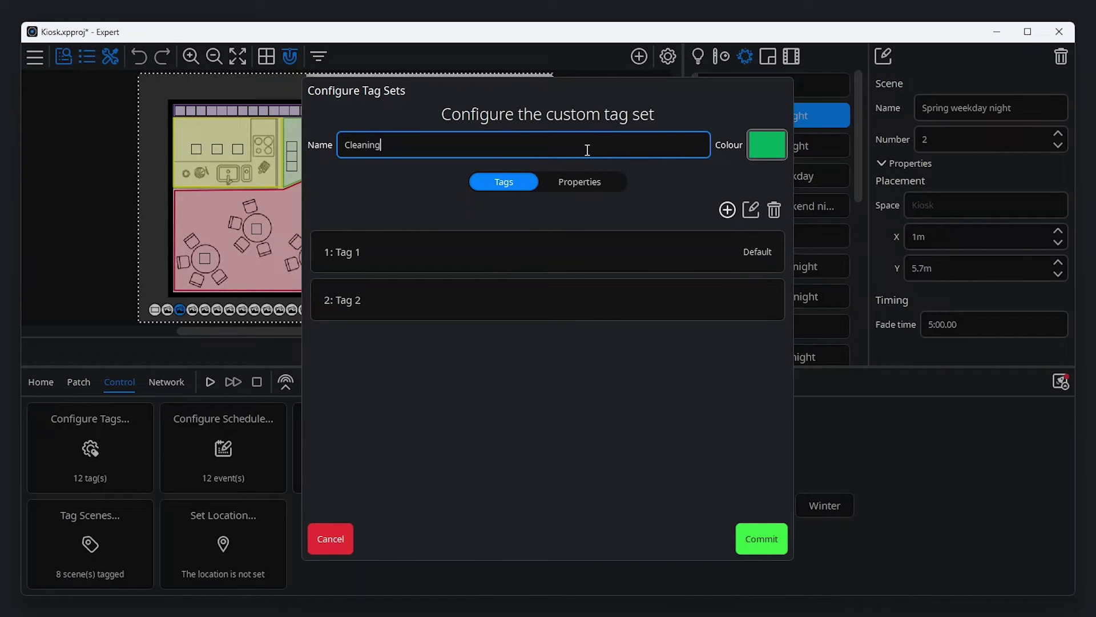
left_click(568, 247)
left_click(750, 210)
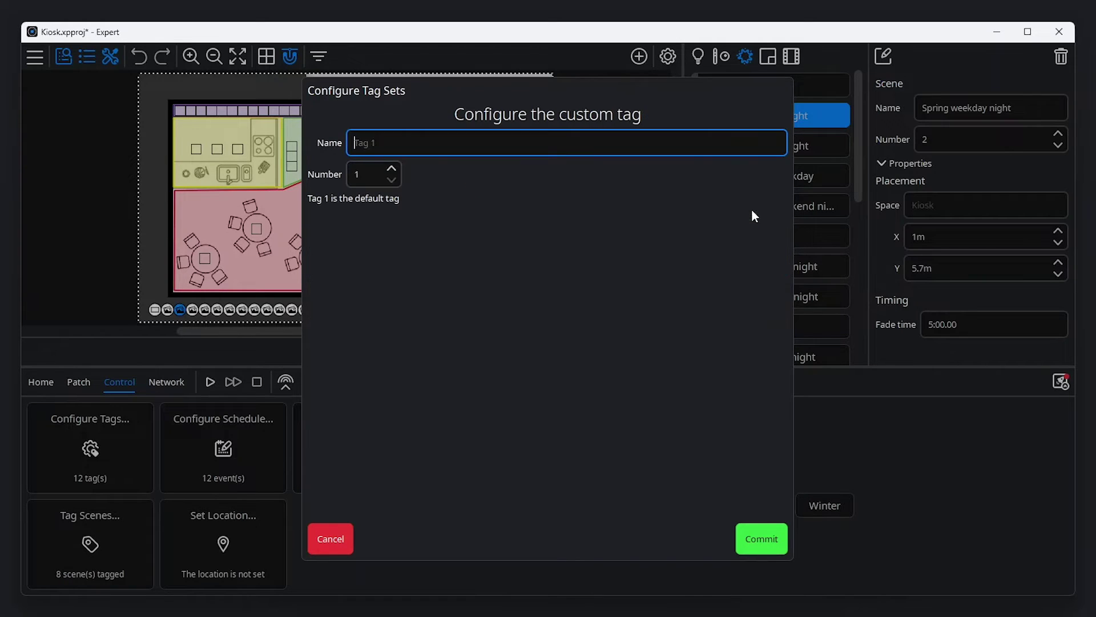
type("Normal")
left_click(761, 537)
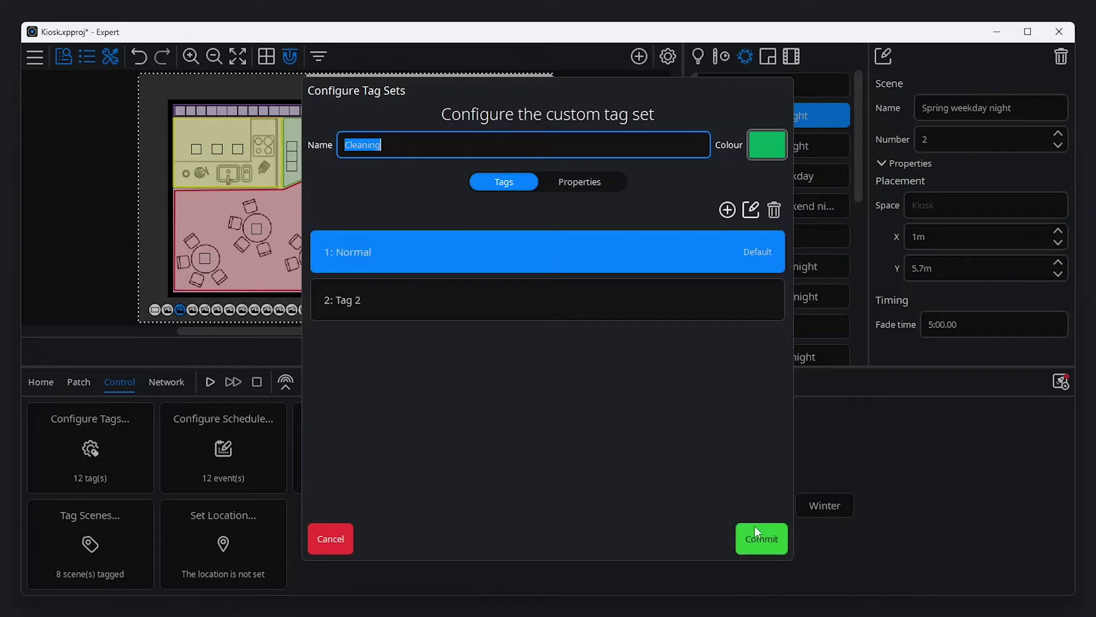
left_click(708, 303)
left_click(751, 210)
type("Cleaning")
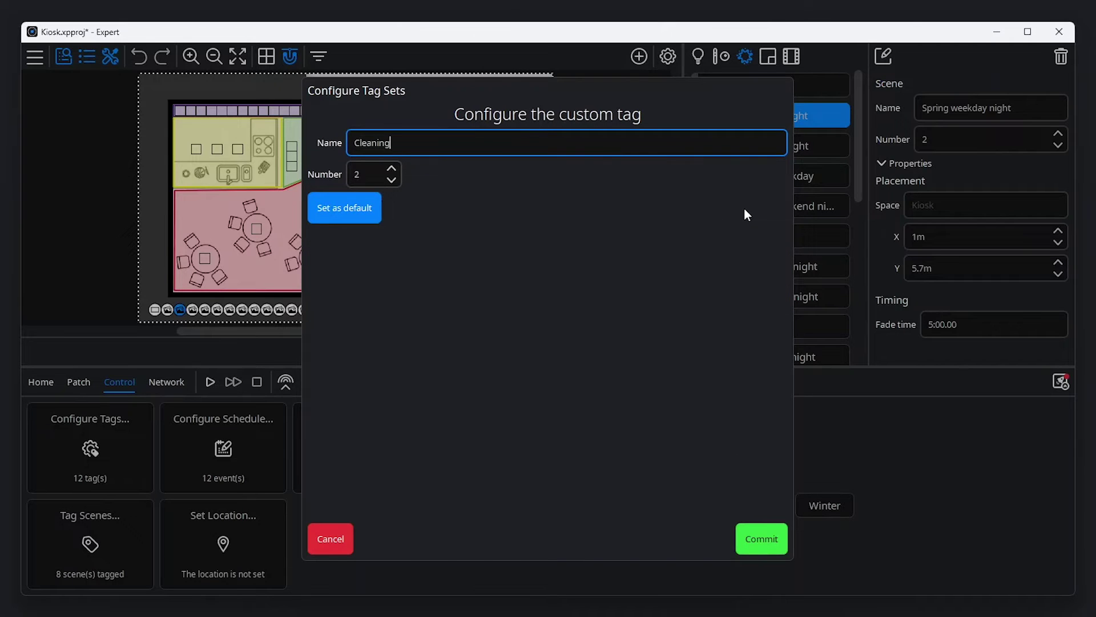
left_click(762, 538)
- Describe the Cleaning tag set as 'Cleaning in progress' with a 10s fade, then save and close
left_click(601, 252)
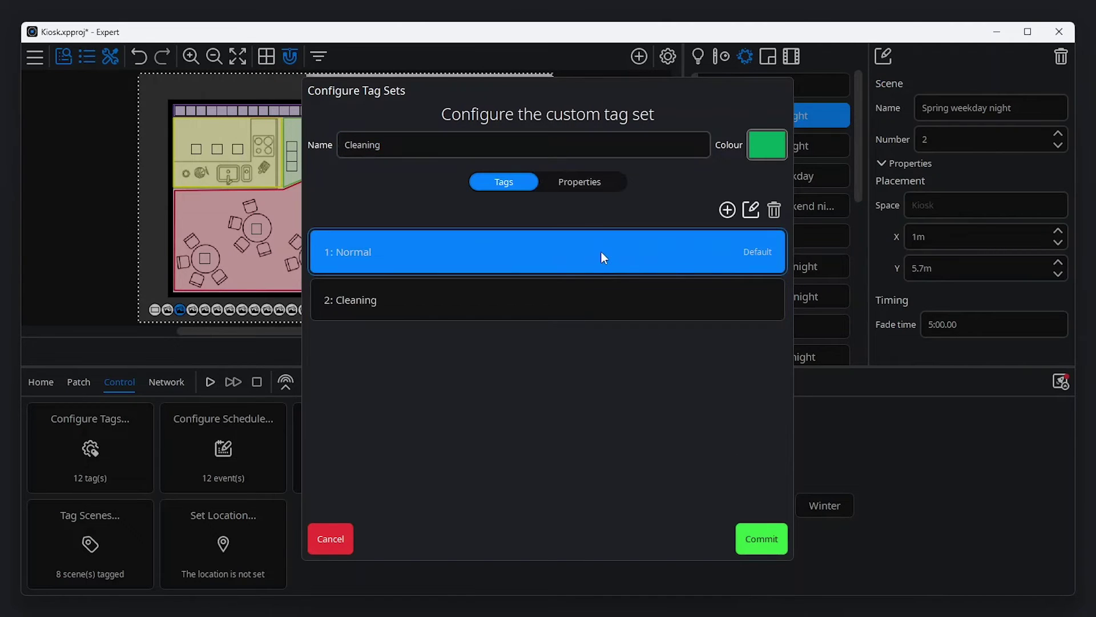
left_click(595, 184)
left_click(568, 224)
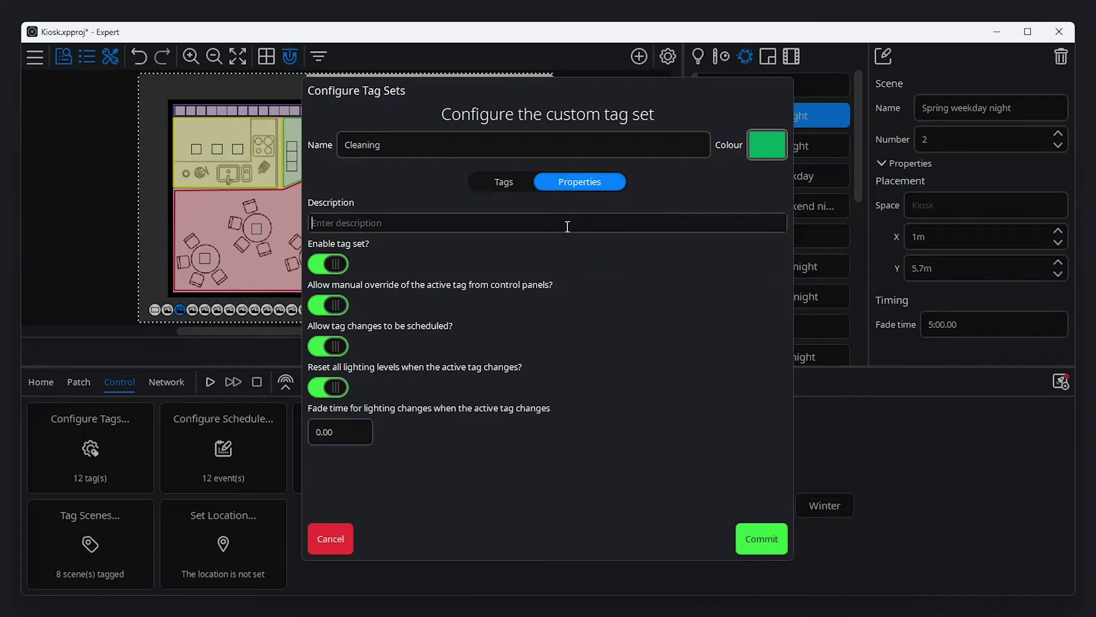
type("Cleaning in progress")
left_click(372, 433)
double_click(372, 433)
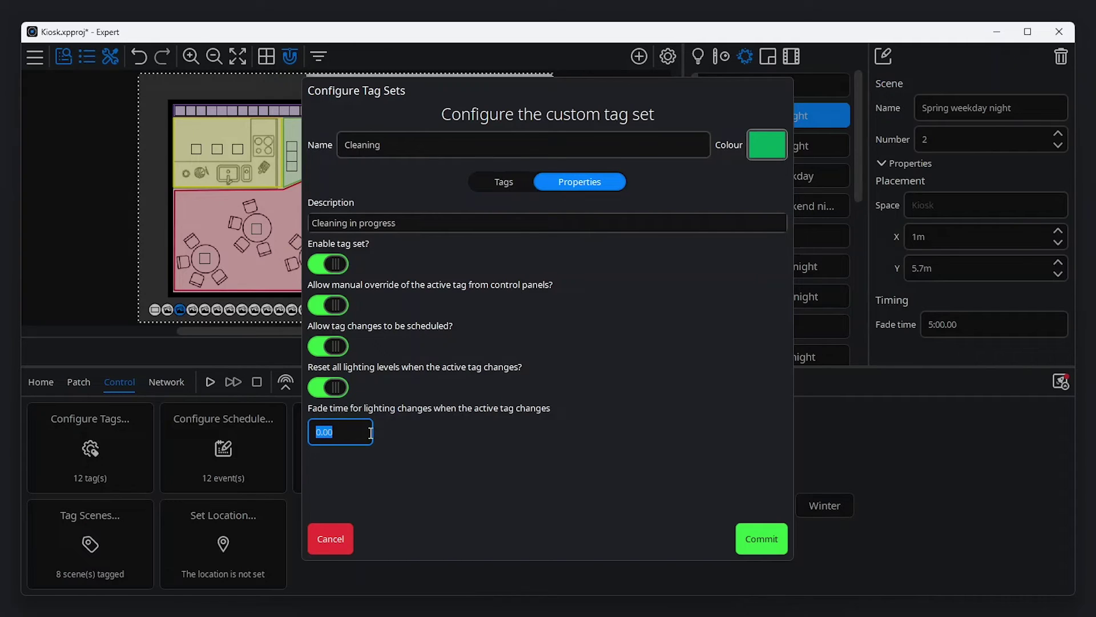
type("10s")
left_click(765, 538)
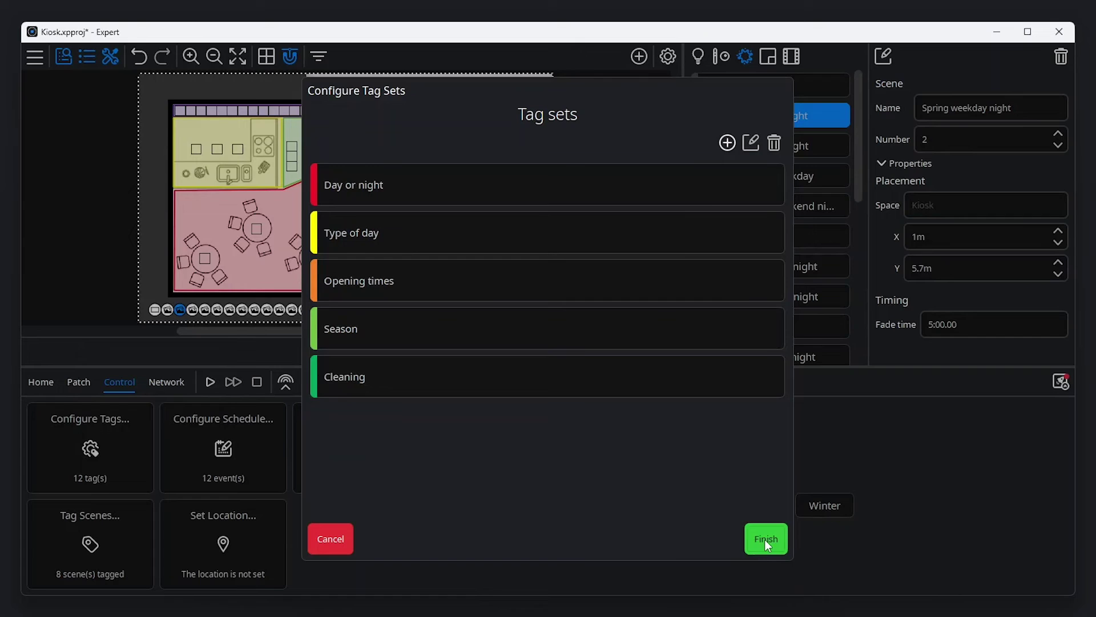
left_click(765, 539)
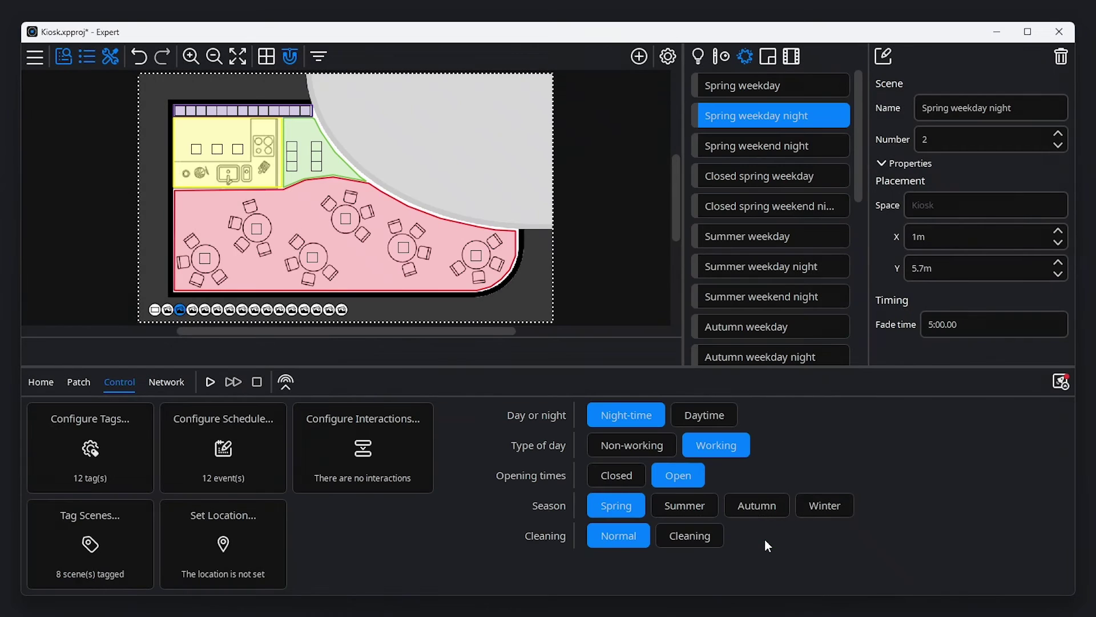
- Show Day or night and Type of day events on the schedule calendar
left_click(231, 461)
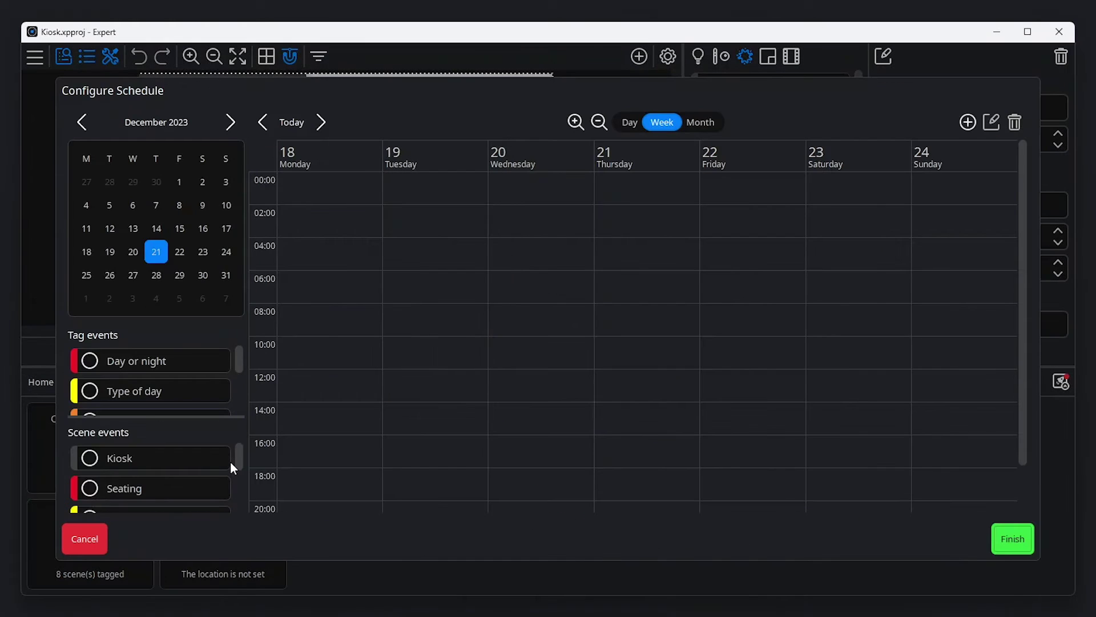
left_click(97, 363)
left_click(91, 393)
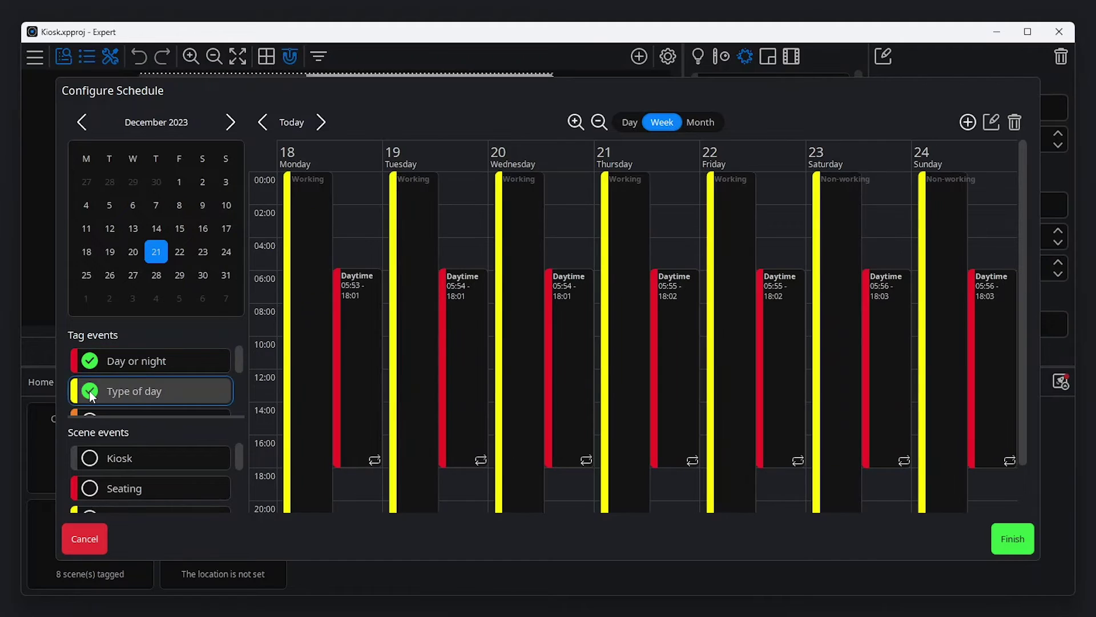
scroll(92, 394, "down", 2)
left_click(91, 370)
left_click(90, 392)
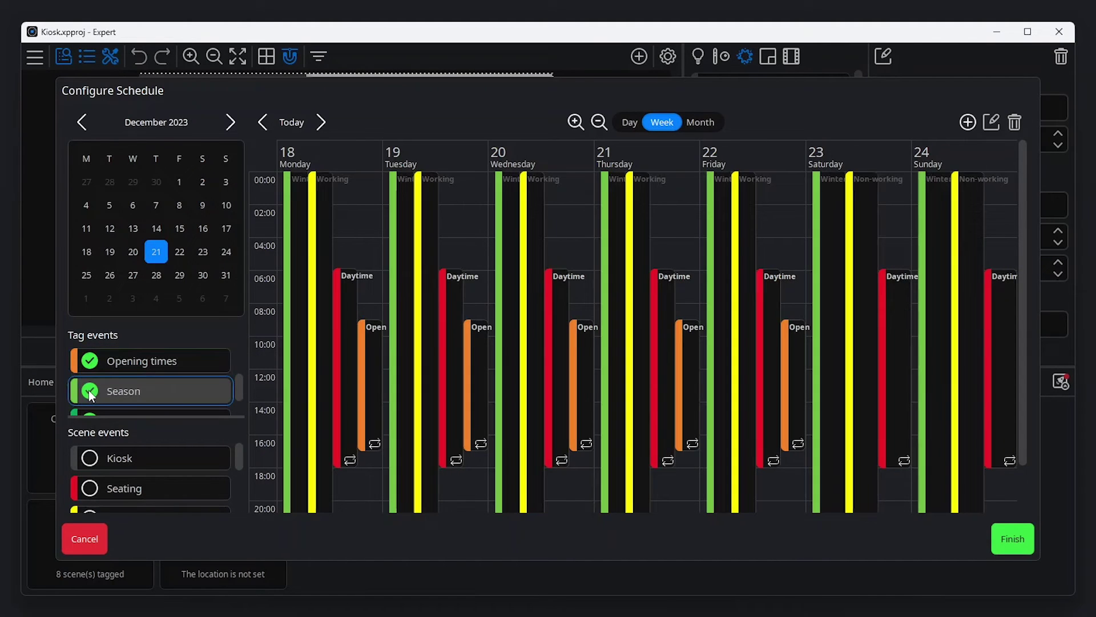
left_click(90, 392)
left_click(88, 365)
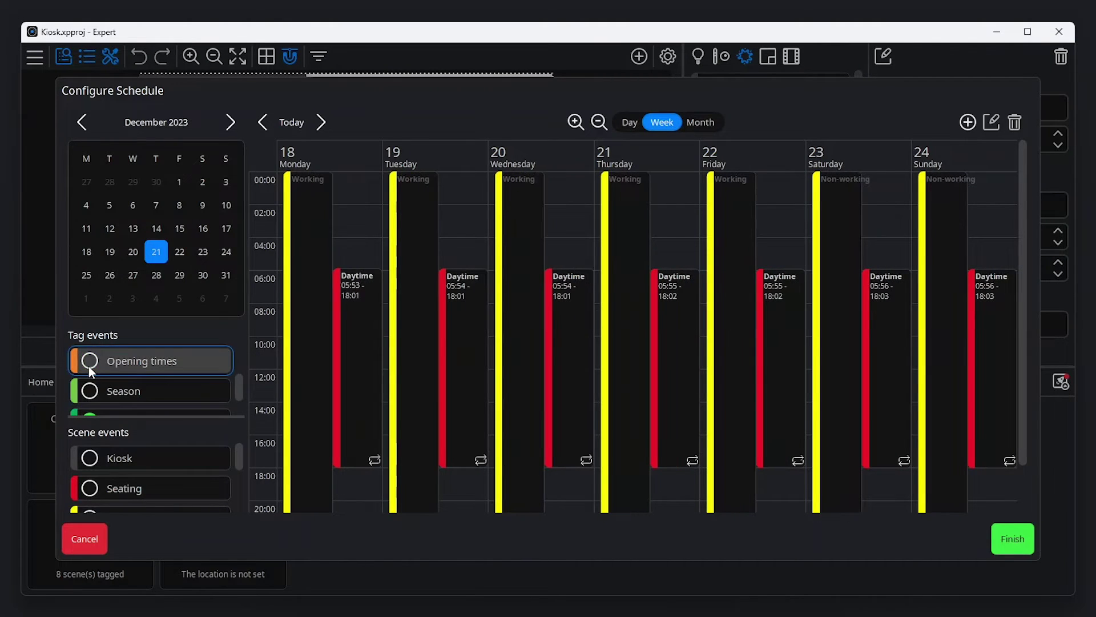
scroll(91, 377, "up", 2)
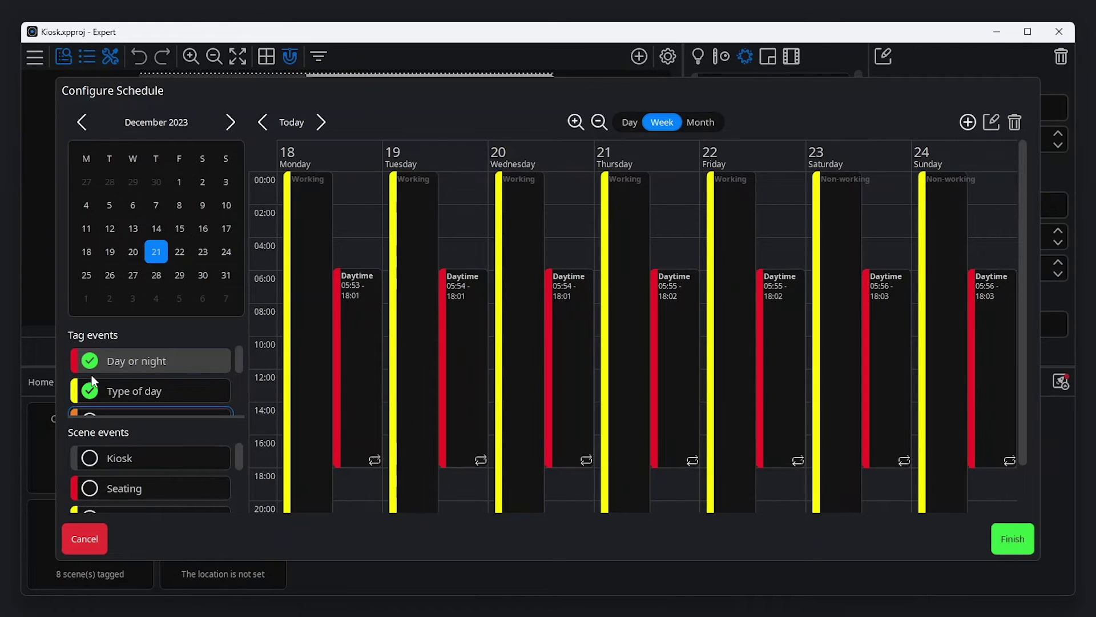
- Start a new scheduled Tag event for the Cleaning tag set
left_click(968, 122)
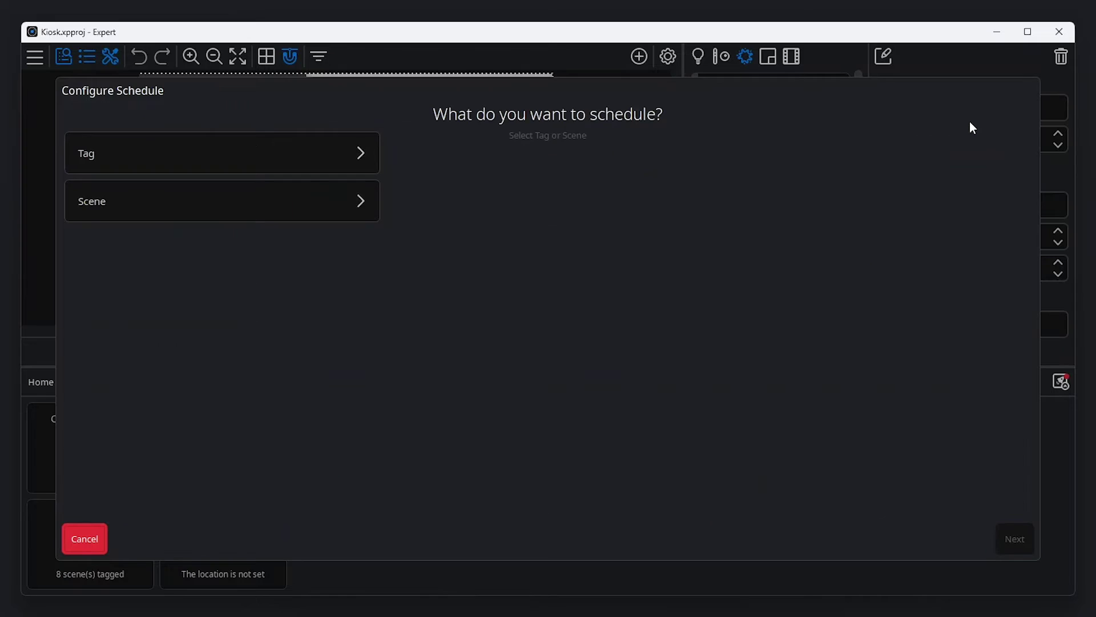
left_click(315, 159)
left_click(526, 257)
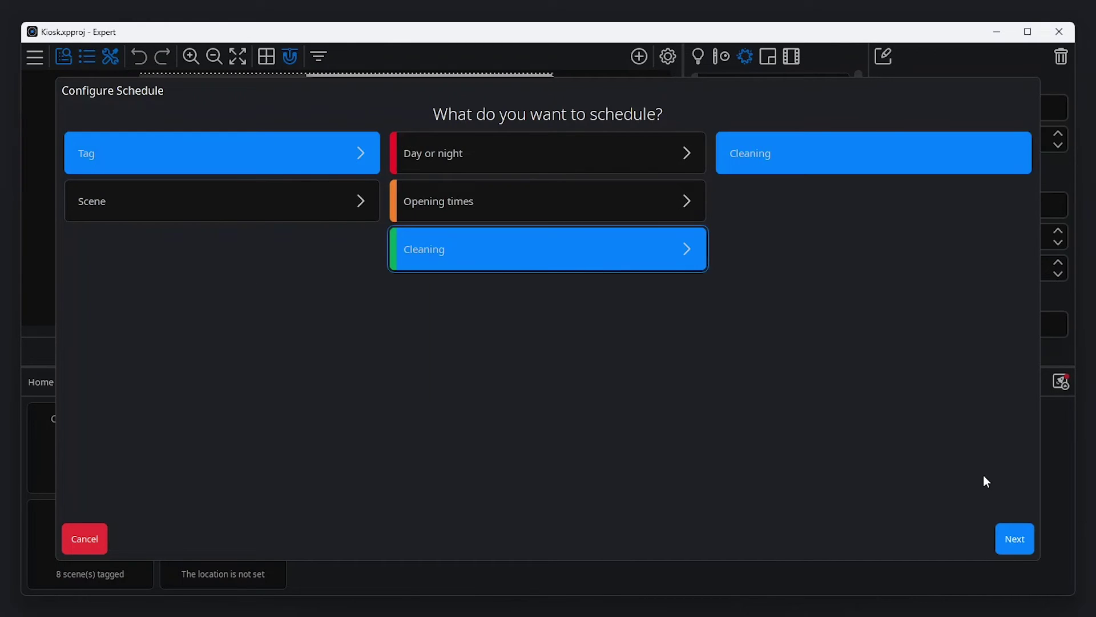
left_click(1015, 539)
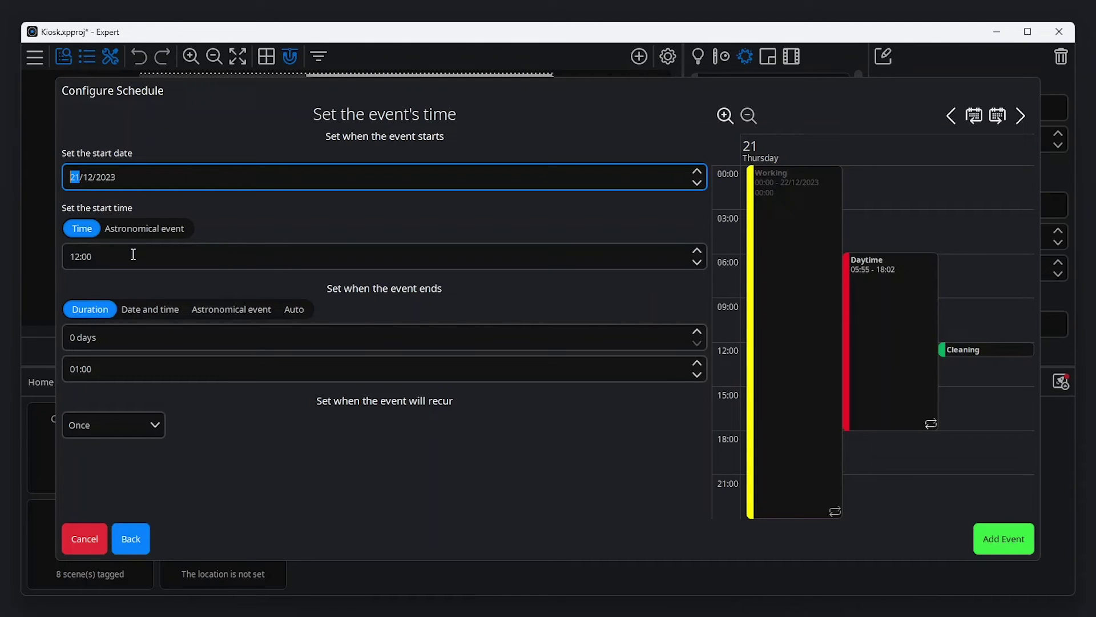
- Set the Cleaning event to start at 06:00, last 02:00, repeat daily, and add it
left_click(75, 256)
type("06")
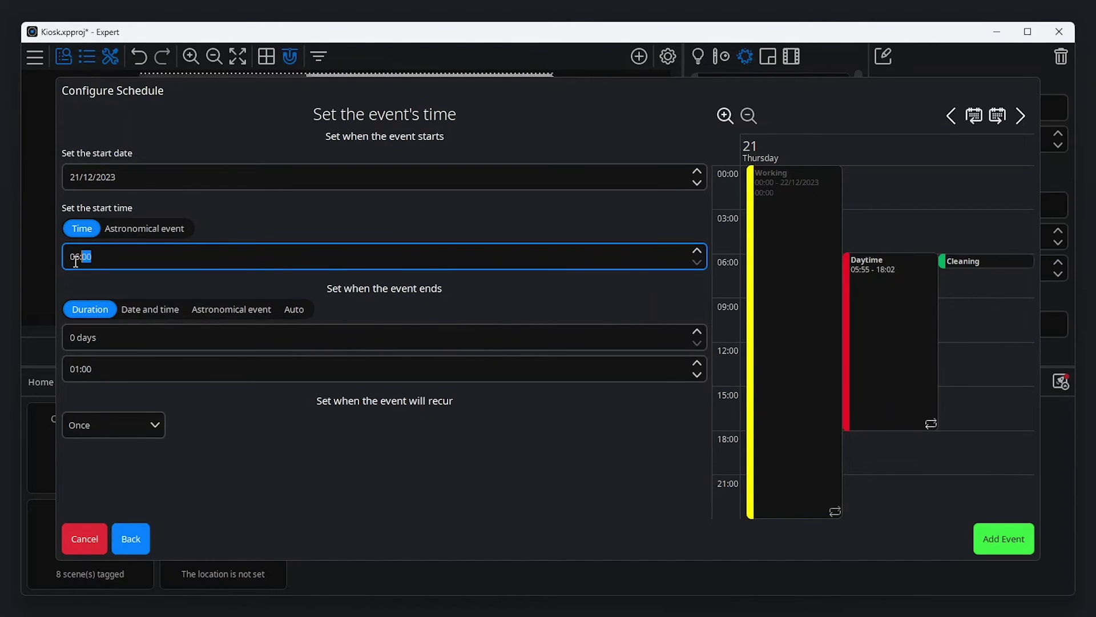
left_click(71, 371)
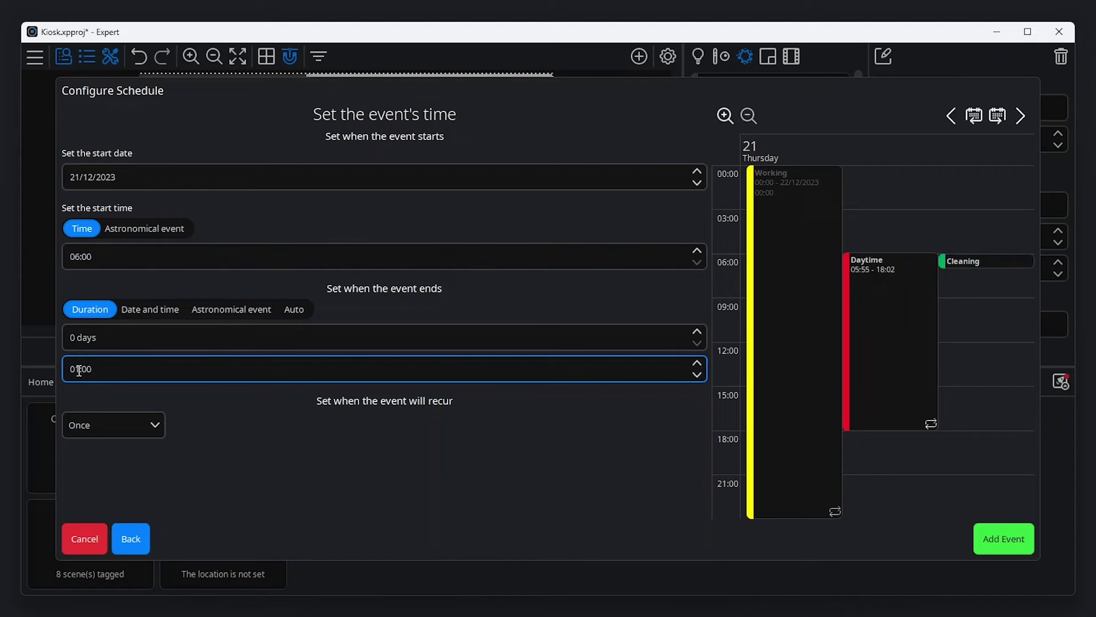
left_click(78, 370)
type("02")
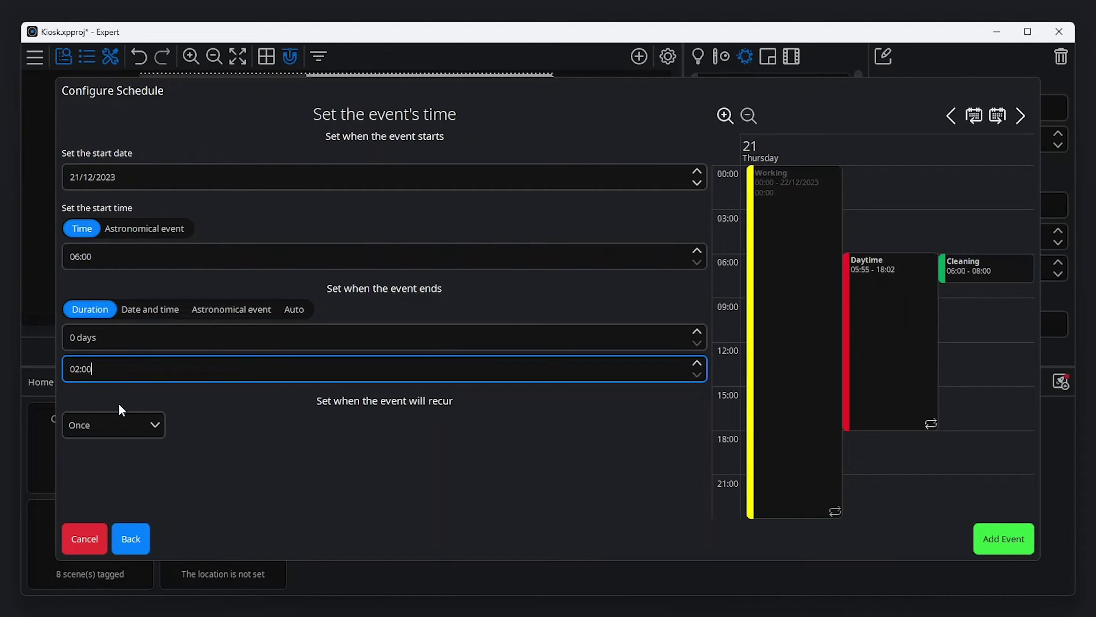
left_click(142, 427)
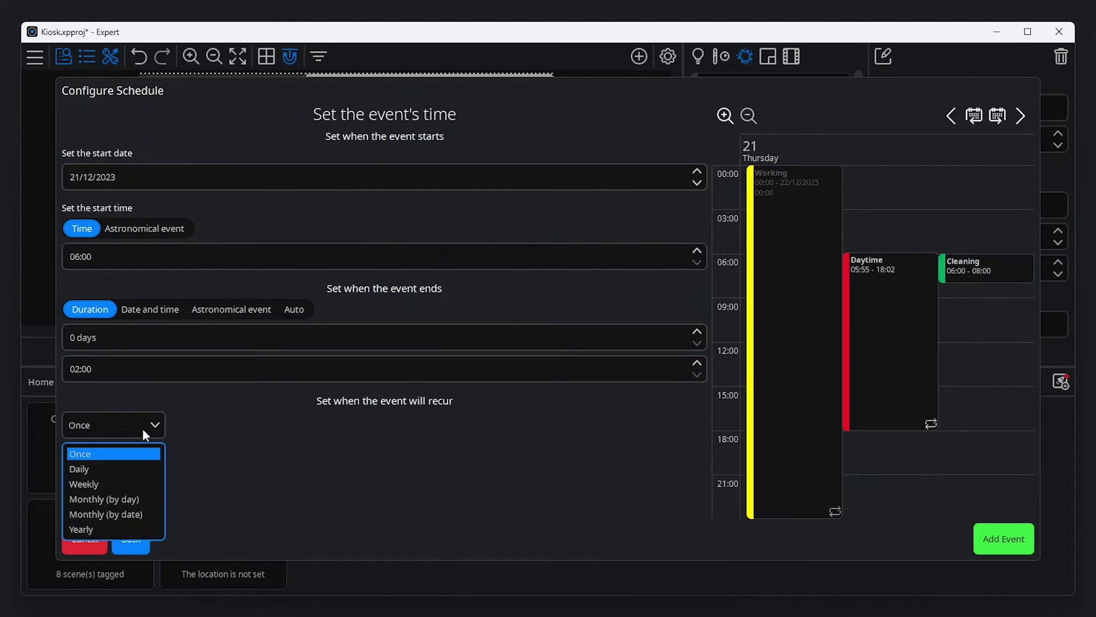
left_click(131, 469)
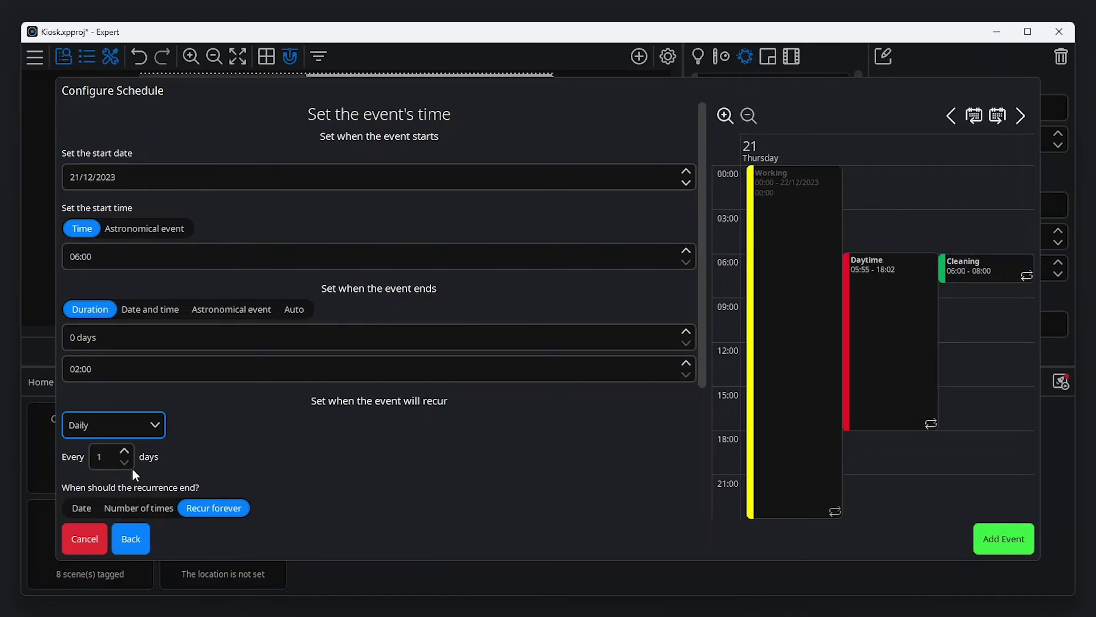
left_click(999, 533)
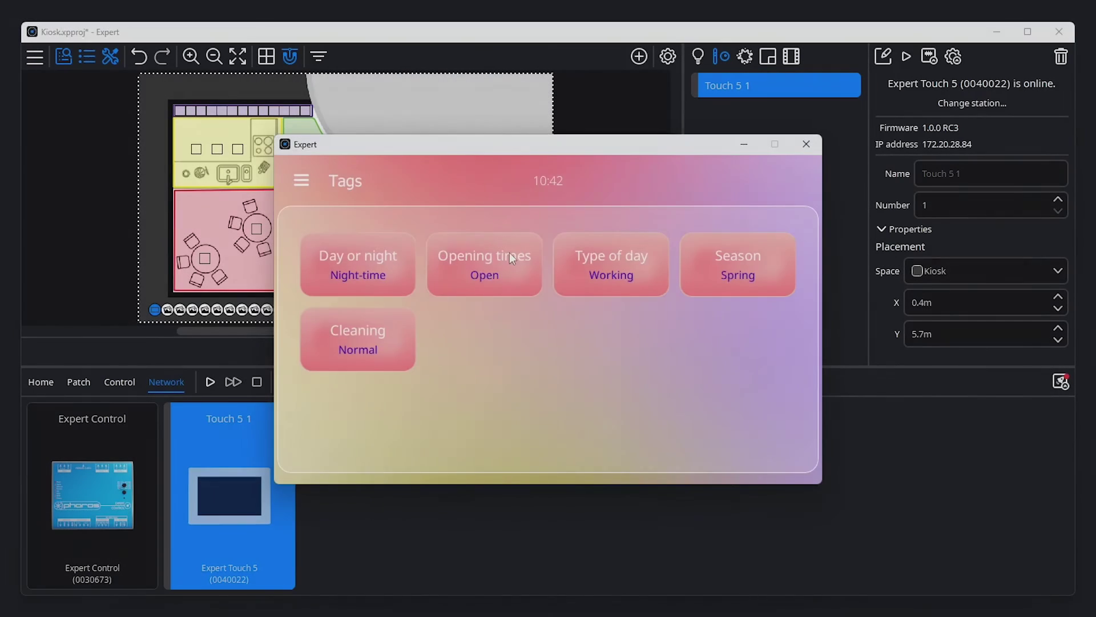
- Set Opening times to Closed on the touch station and give Zone B Opening times tag controls
left_click(509, 252)
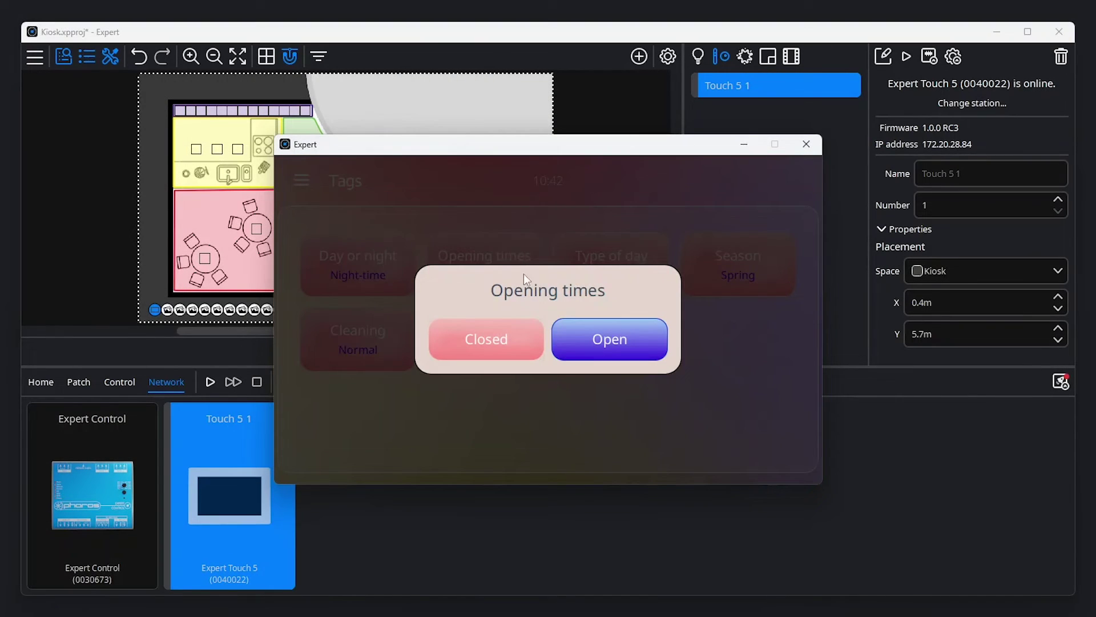
left_click(523, 350)
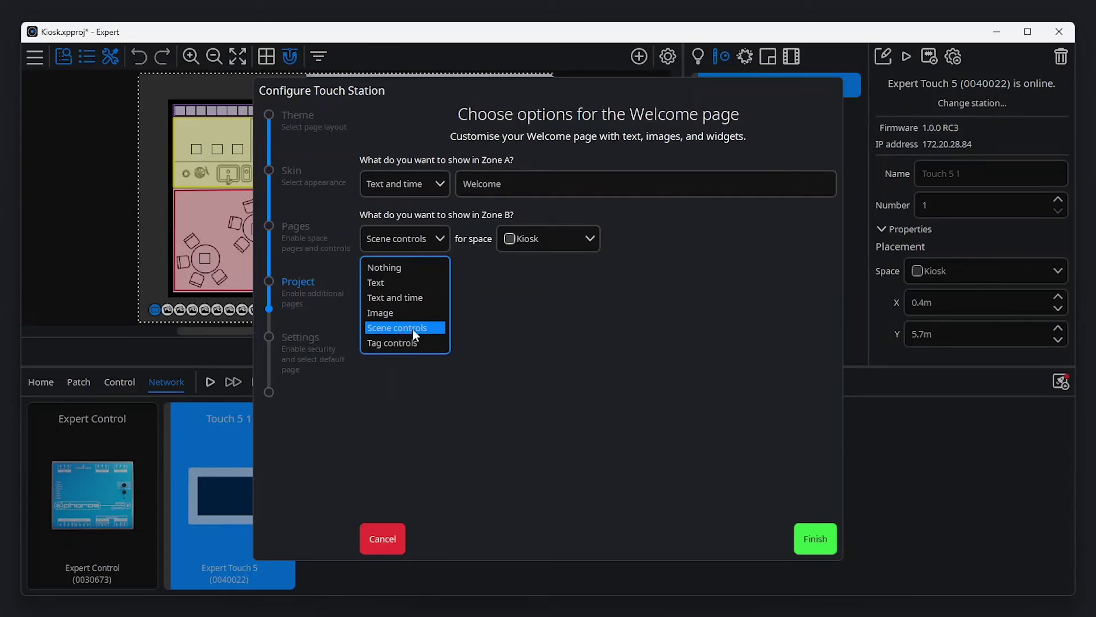
left_click(412, 341)
left_click(498, 241)
left_click(505, 282)
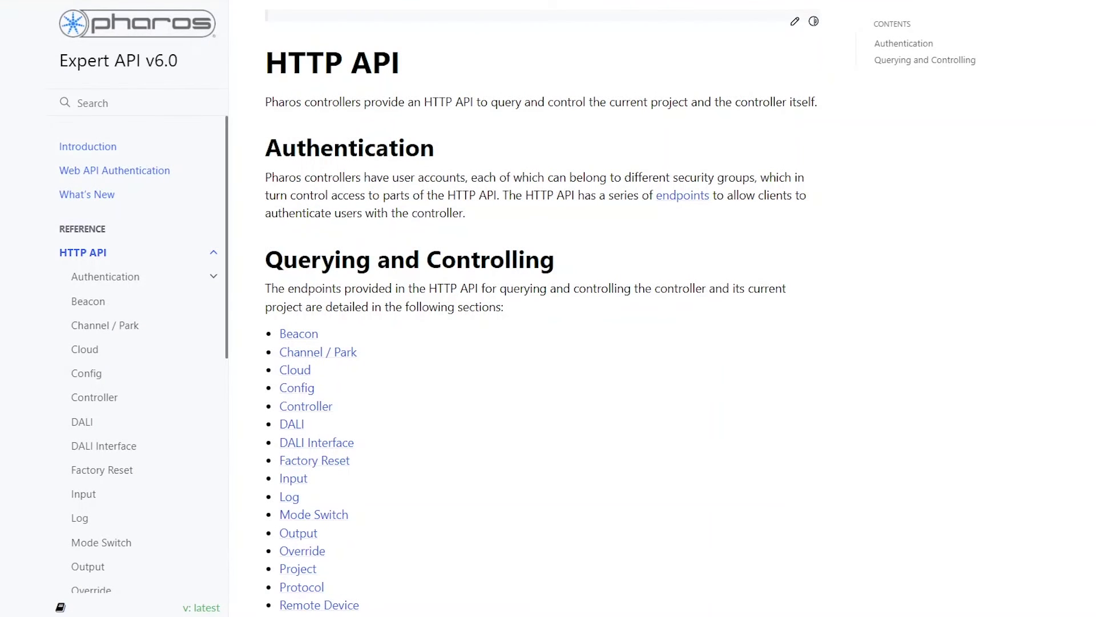
- Scroll through the Expert API HTTP API endpoint list
scroll(541, 308, "down", 3)
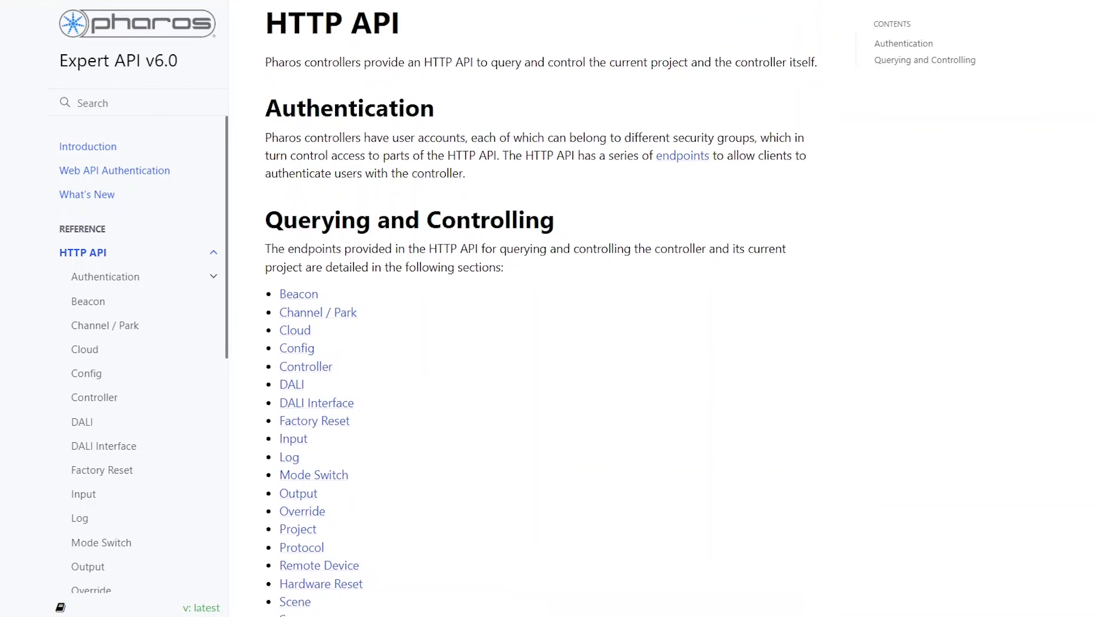
scroll(541, 308, "down", 3)
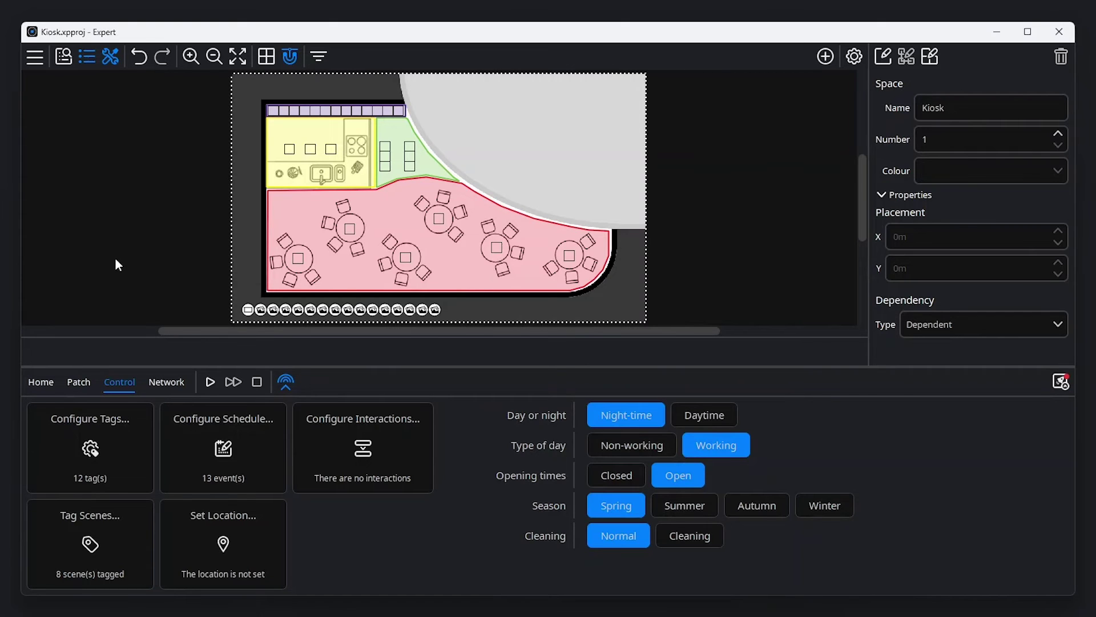
- Enable the Ethernet API, leaving feedback data sending turned off
left_click(36, 59)
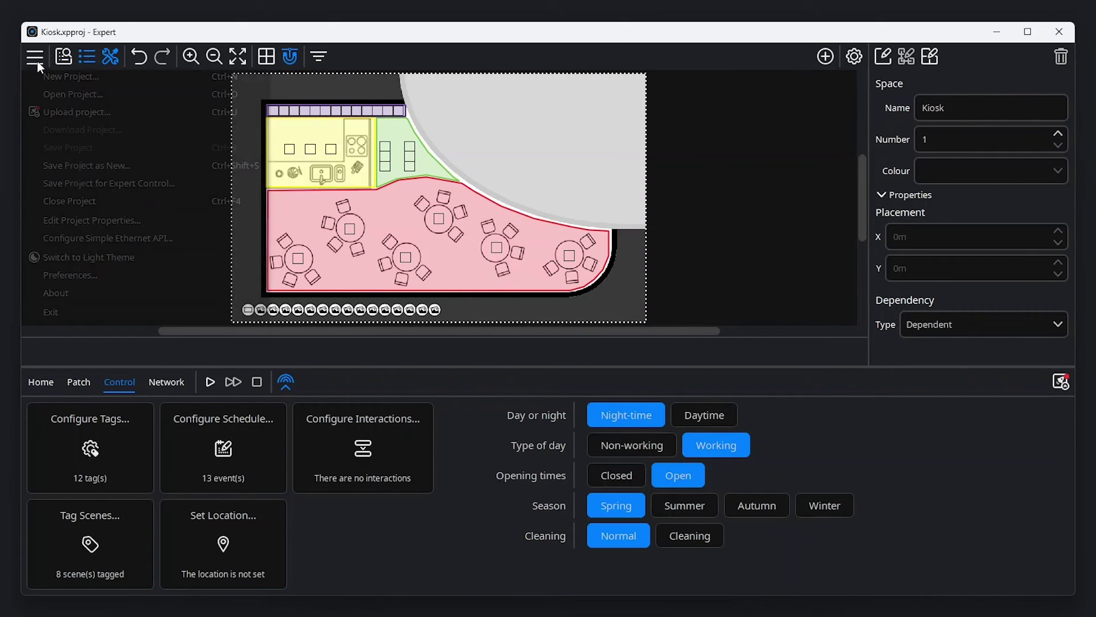
left_click(95, 238)
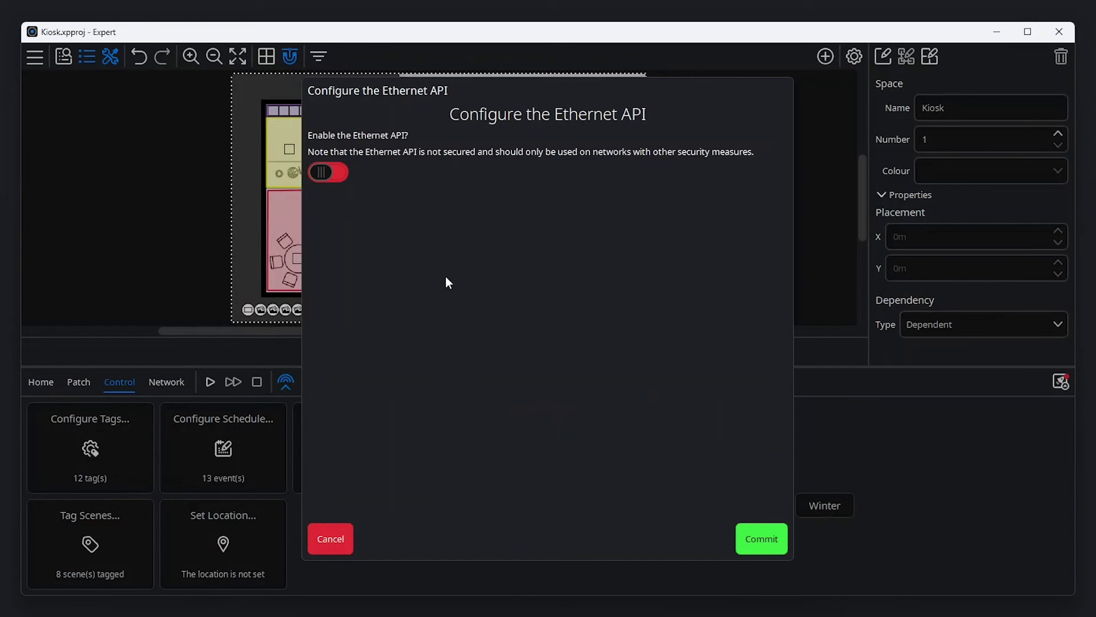
left_click(337, 172)
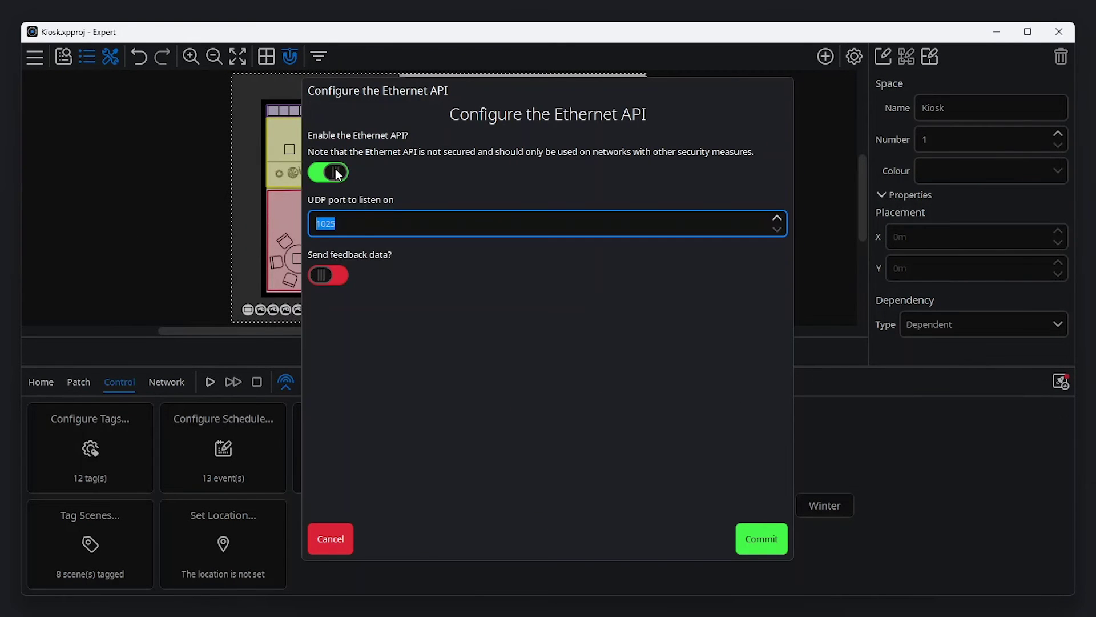
left_click(365, 227)
left_click(338, 276)
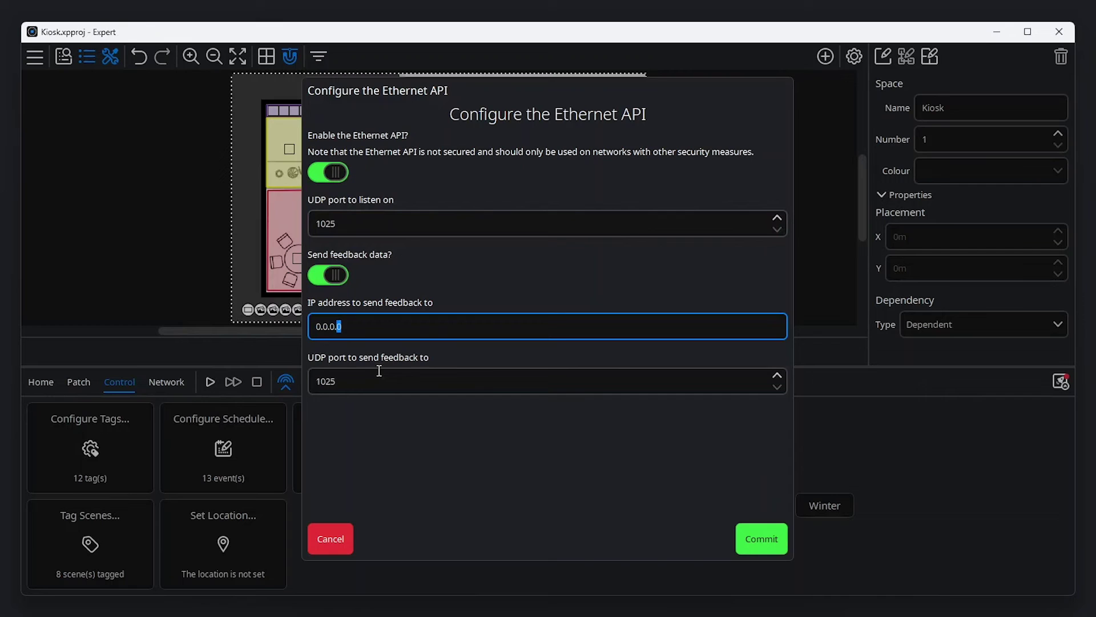
left_click(380, 376)
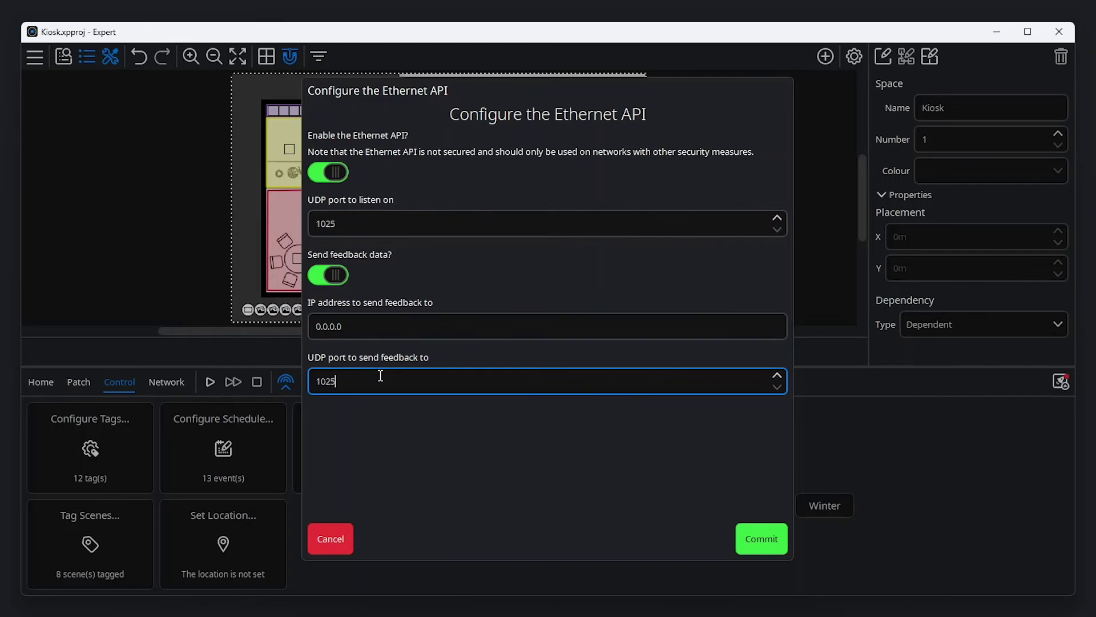
left_click(338, 276)
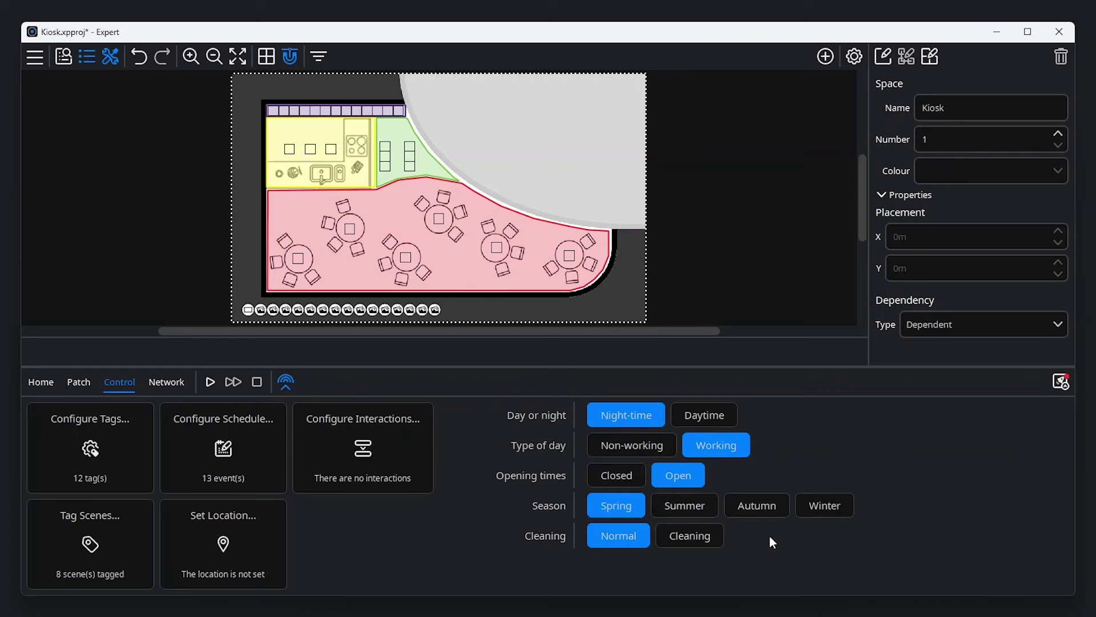
- Create a draft interaction triggered by digital Expert Control Input 1 driving the Cleaning active tag
left_click(419, 451)
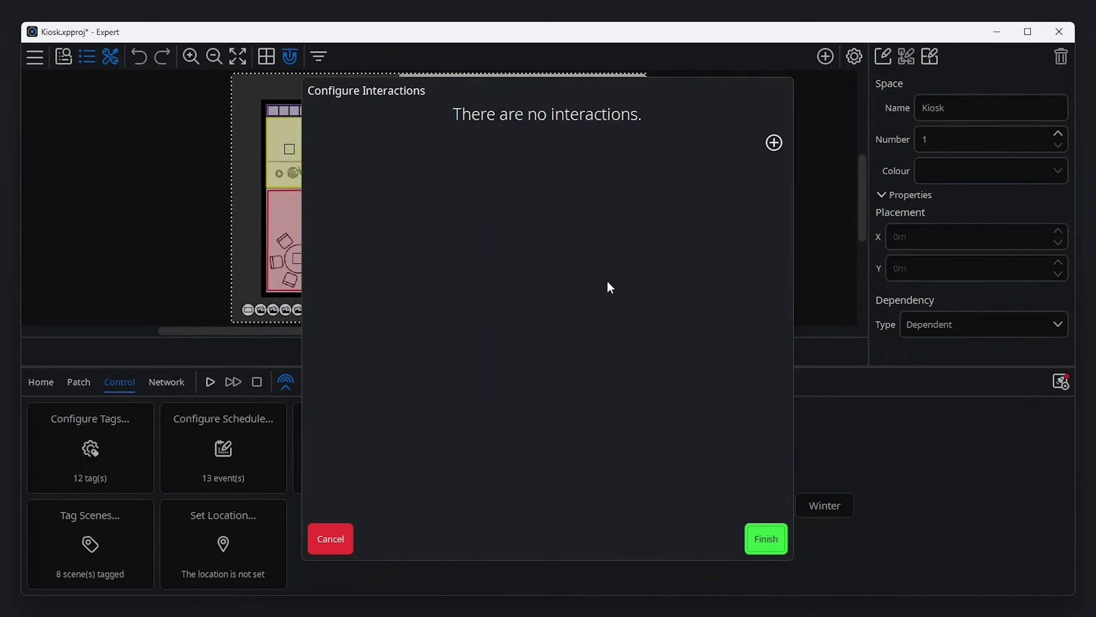
left_click(773, 143)
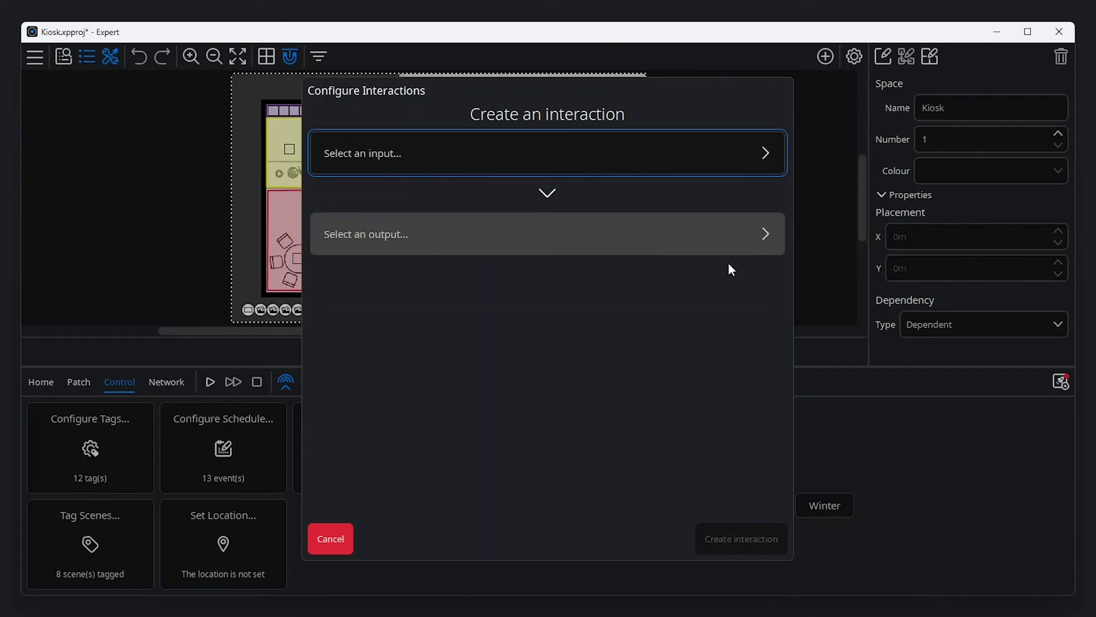
left_click(721, 159)
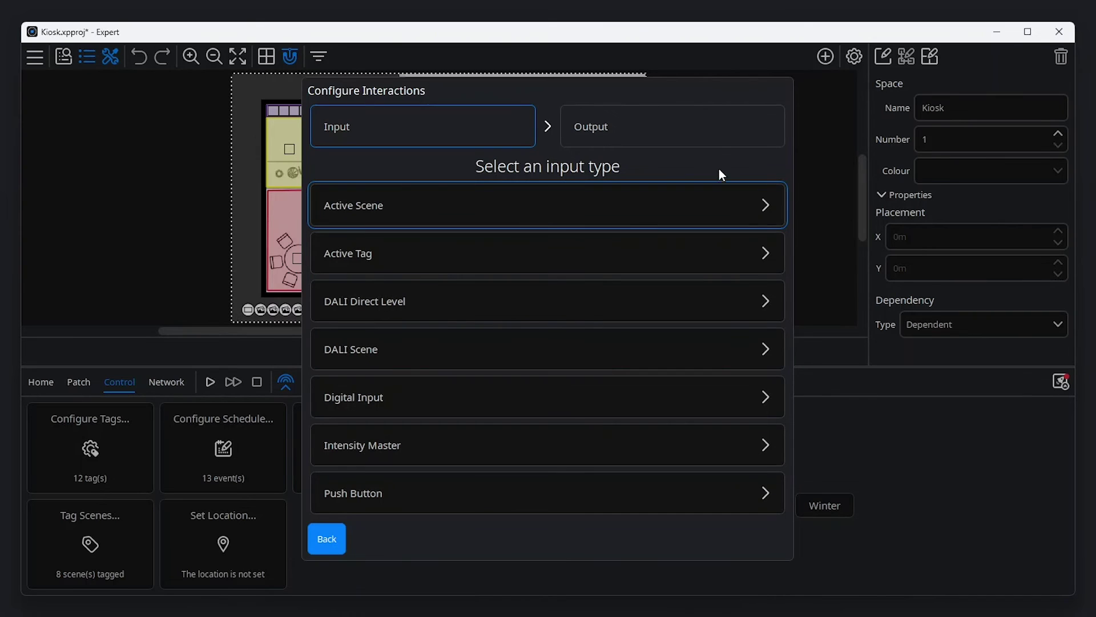
left_click(697, 388)
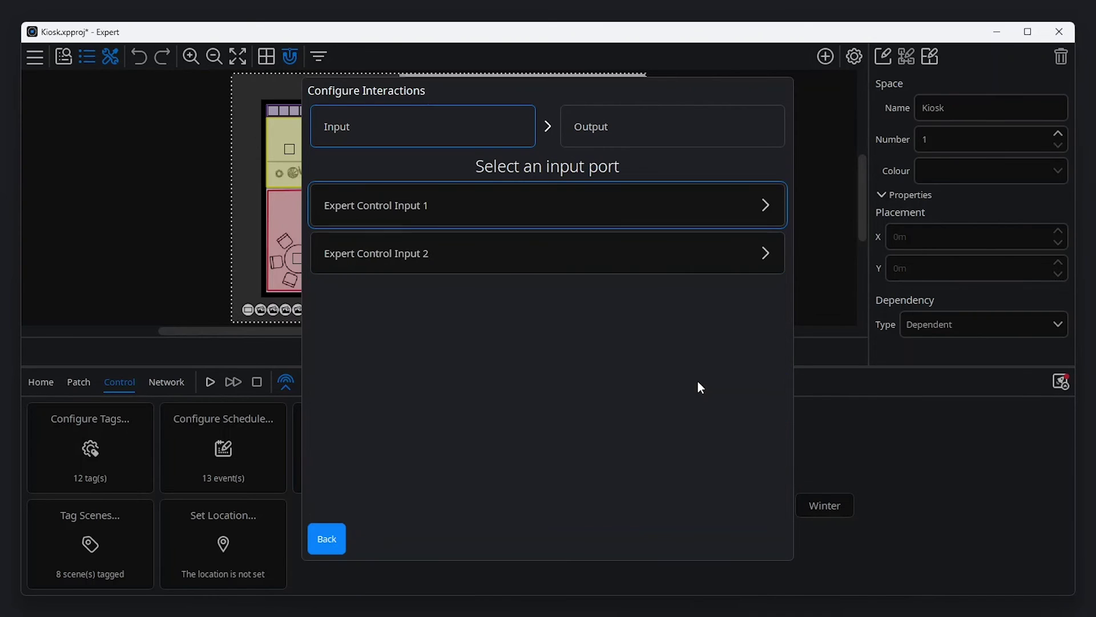
left_click(682, 197)
left_click(680, 233)
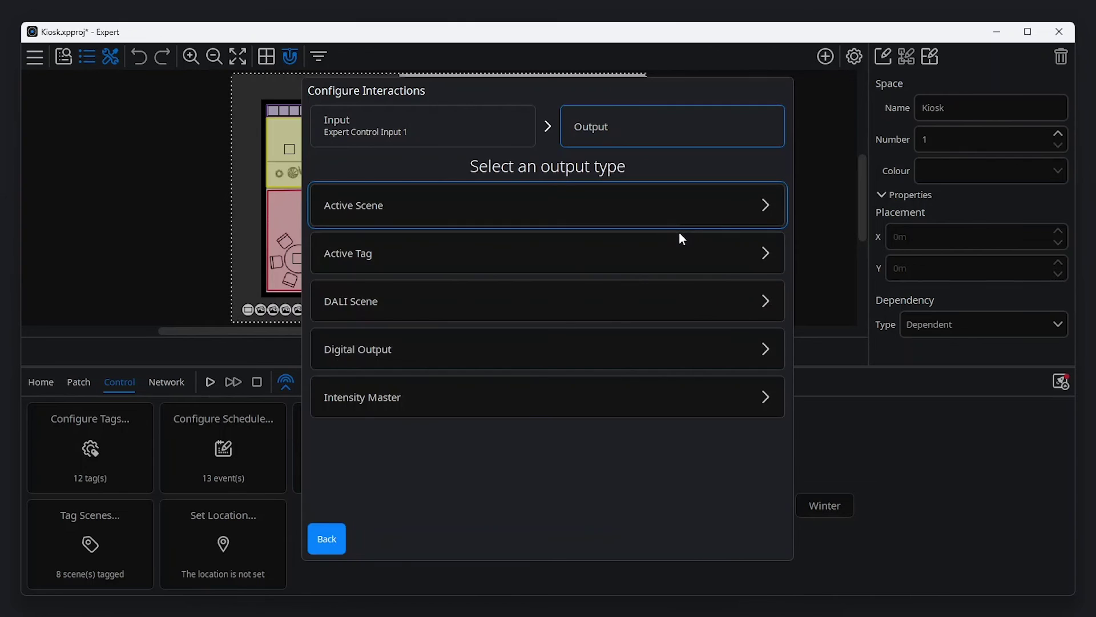
left_click(679, 255)
left_click(679, 214)
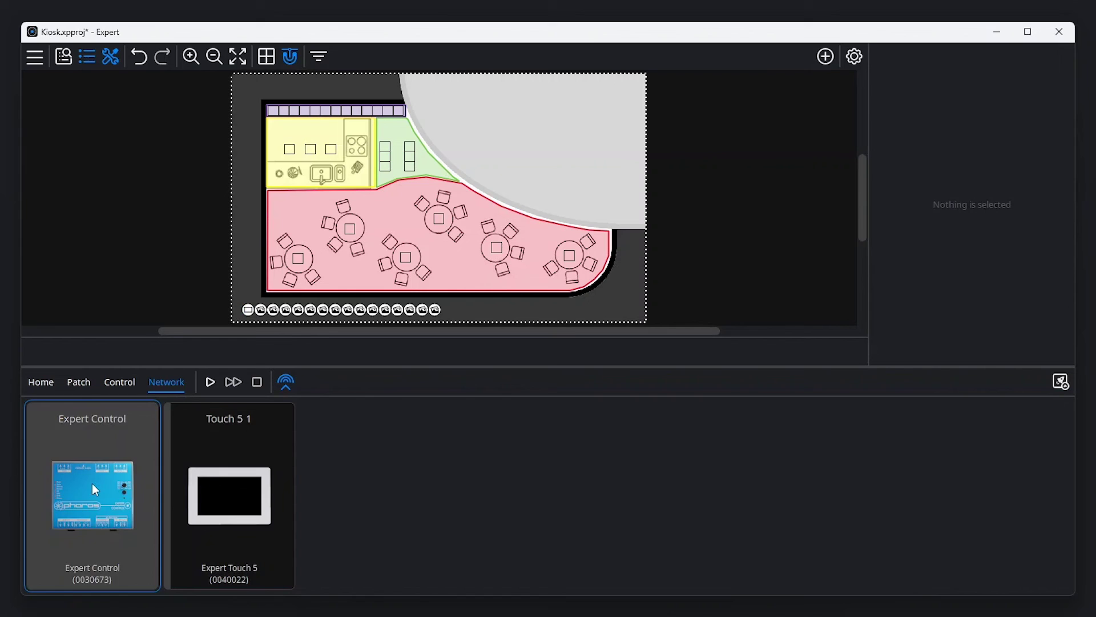
- Check the Expert Control inputs configuration and set the interaction behaviour to Toggle
left_click(95, 489)
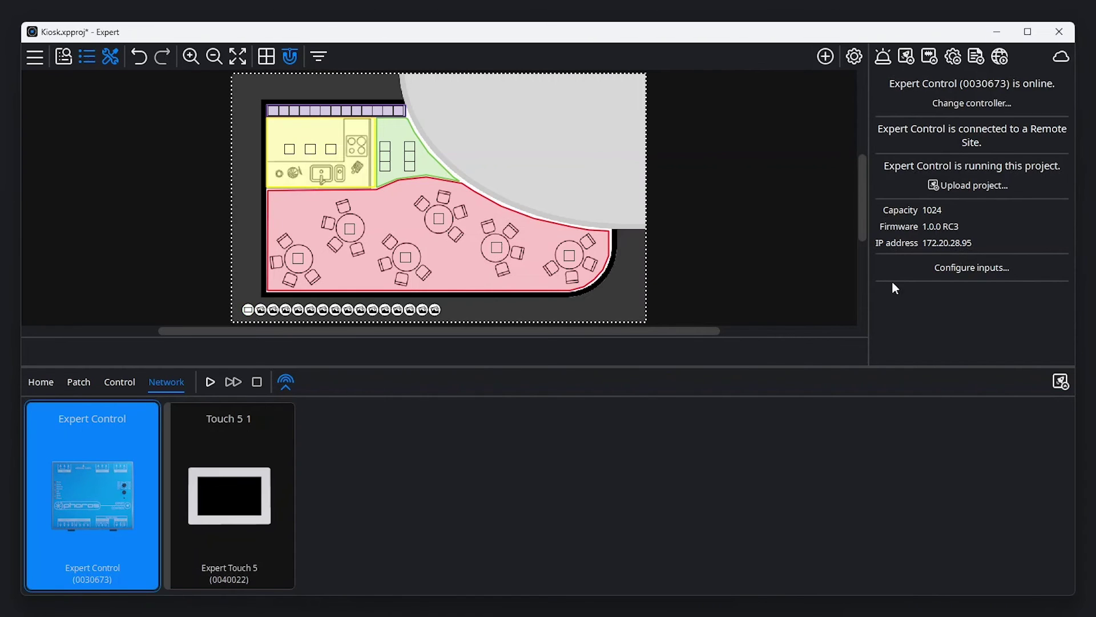
left_click(1000, 267)
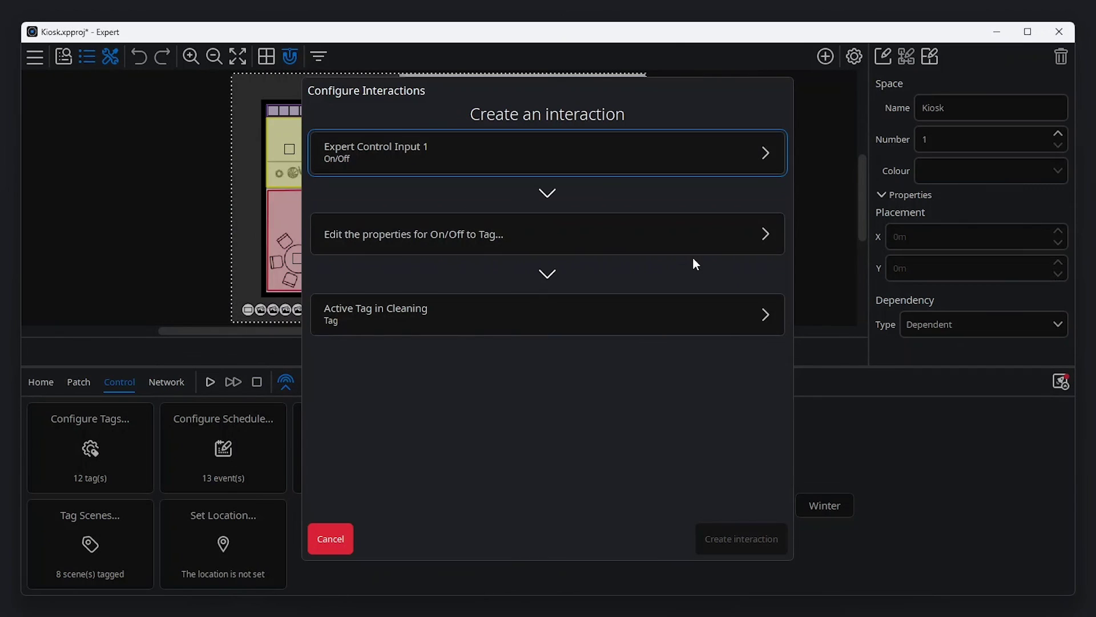
left_click(692, 242)
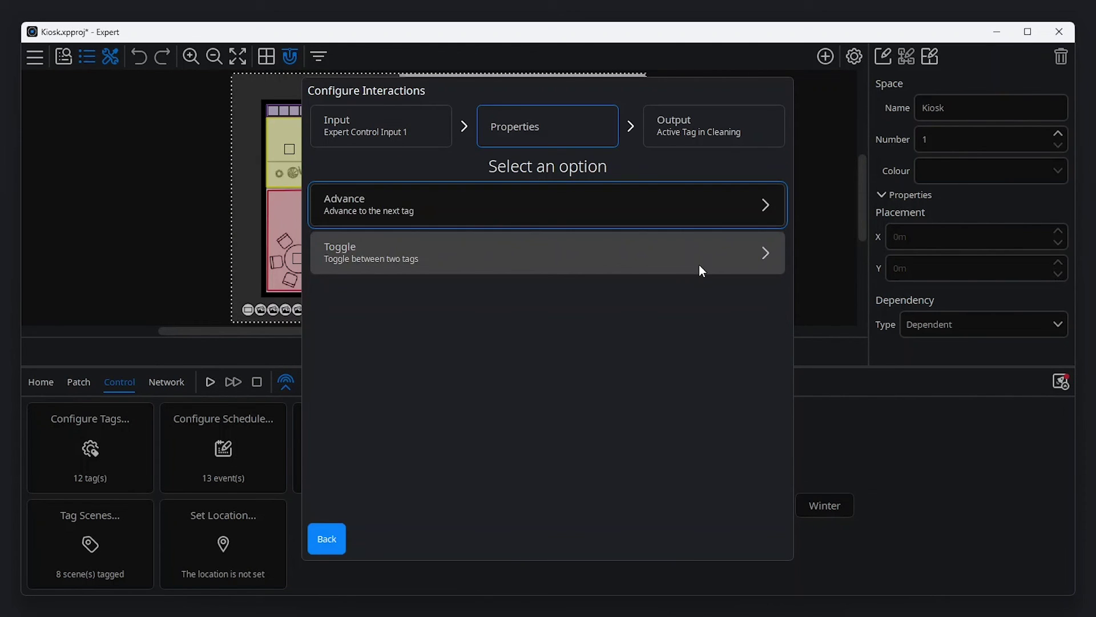
left_click(698, 265)
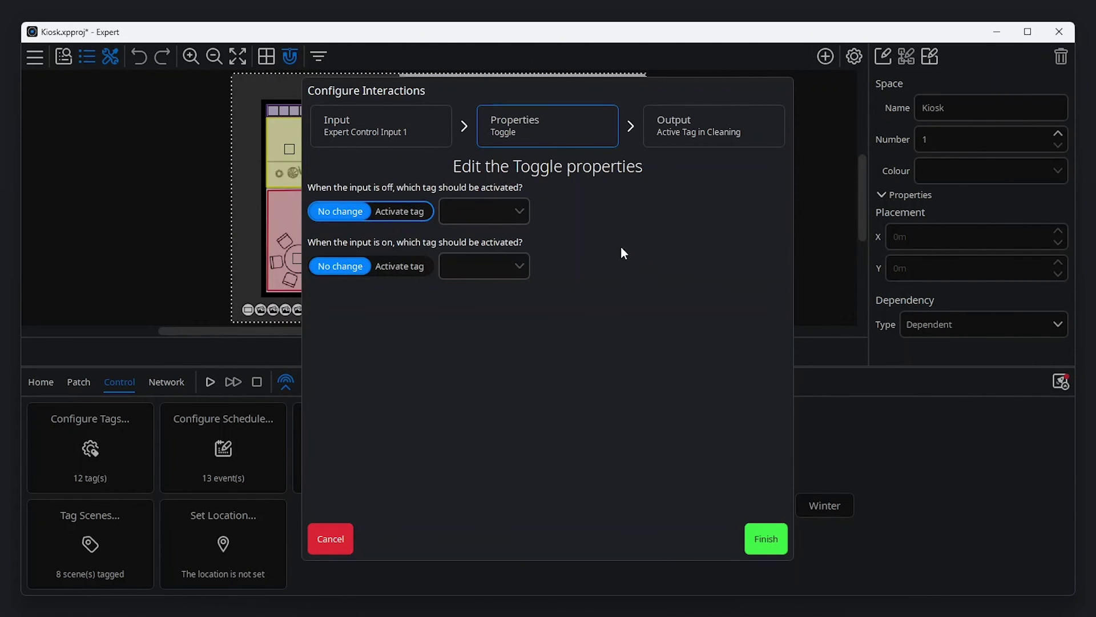
- Set the toggle to Normal when off and Cleaning when on, and create the interaction
left_click(403, 210)
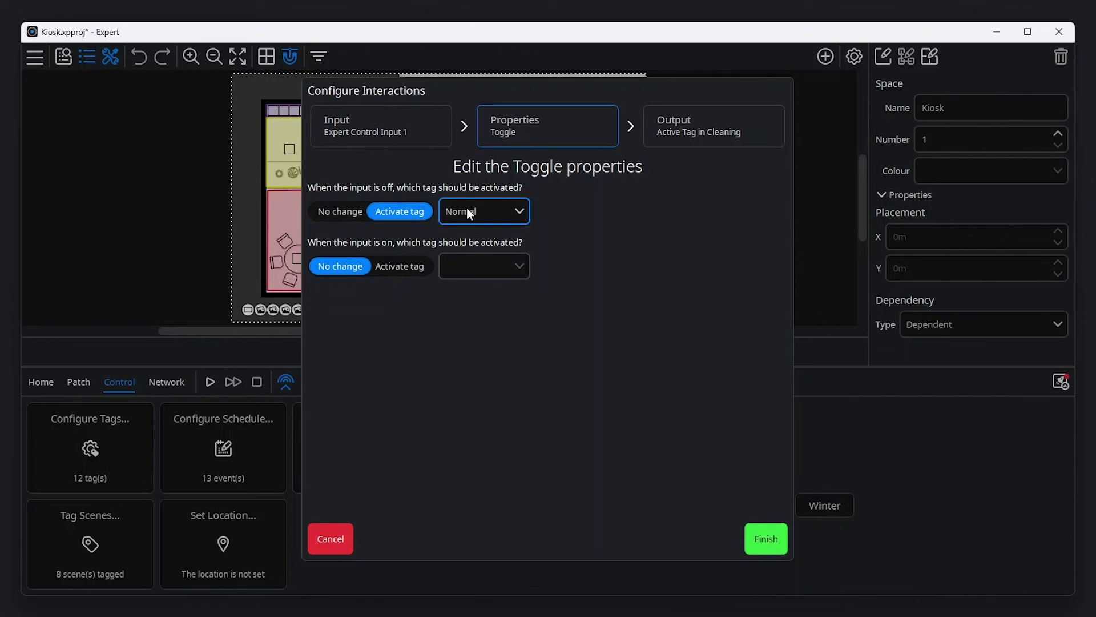
left_click(471, 209)
left_click(470, 241)
left_click(429, 266)
left_click(475, 265)
left_click(478, 311)
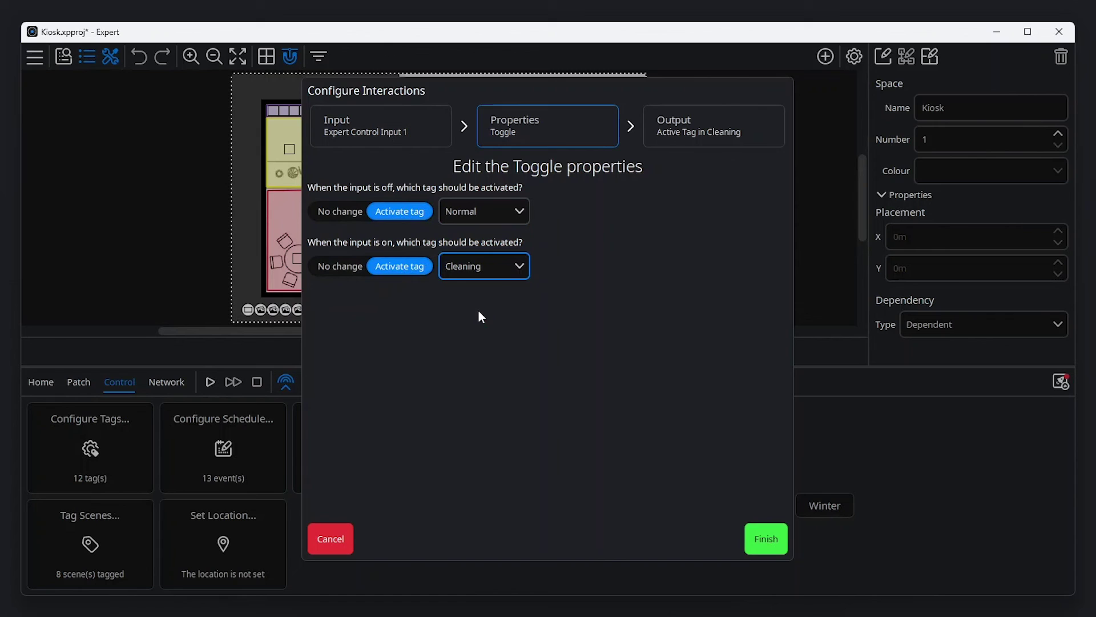
left_click(765, 538)
left_click(753, 537)
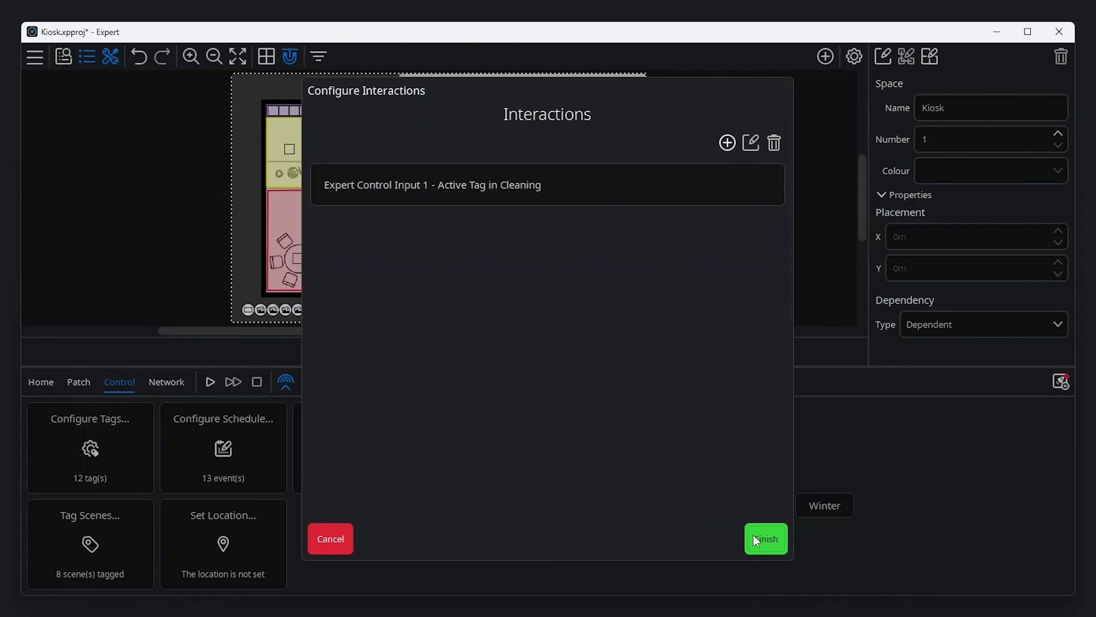
- Start a second interaction with DALI Scene Group 0 input and Kiosk active scene output
left_click(726, 142)
left_click(588, 161)
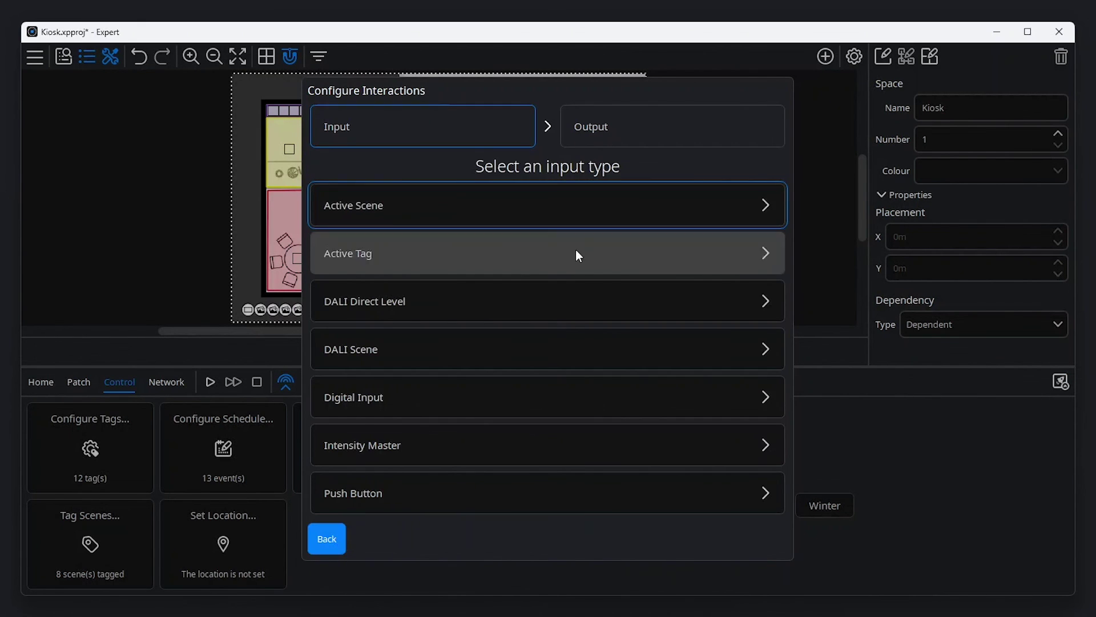
left_click(569, 349)
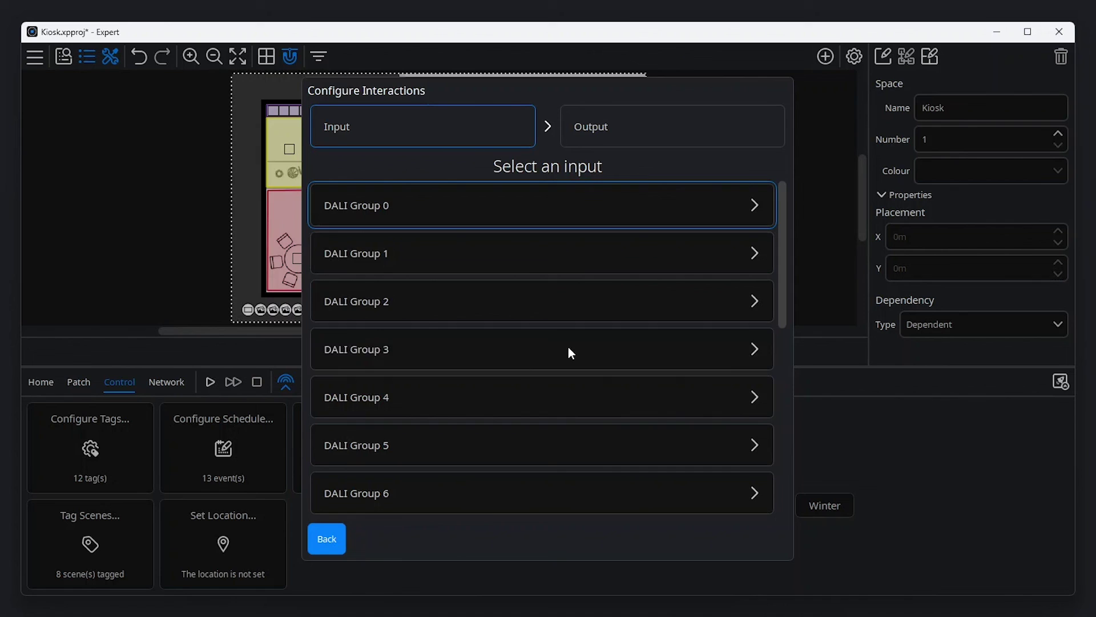
left_click(564, 216)
left_click(579, 238)
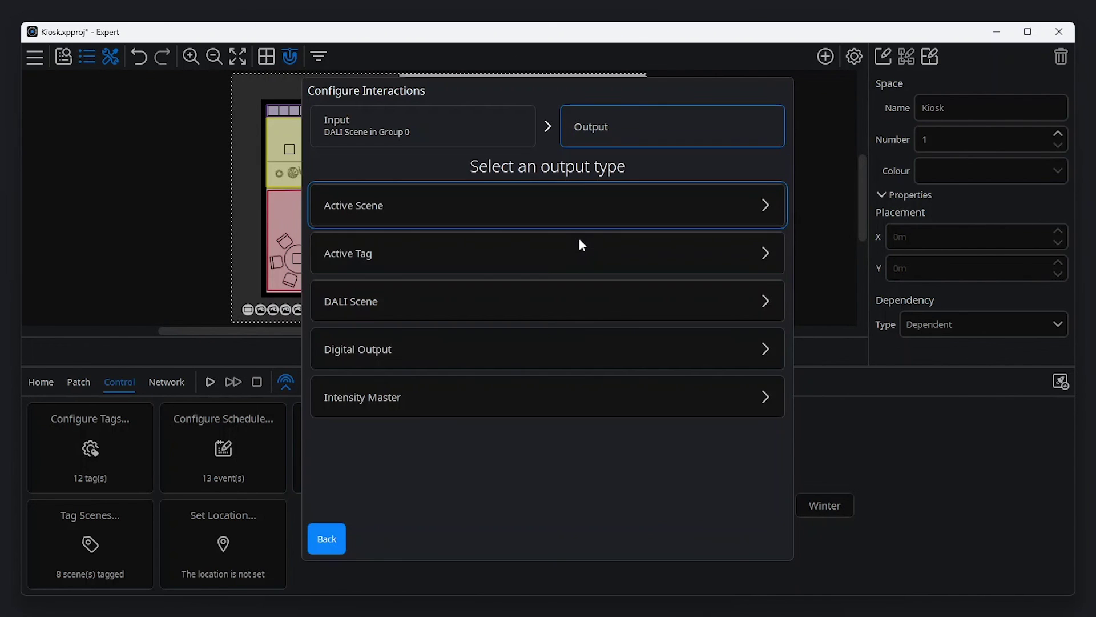
left_click(546, 211)
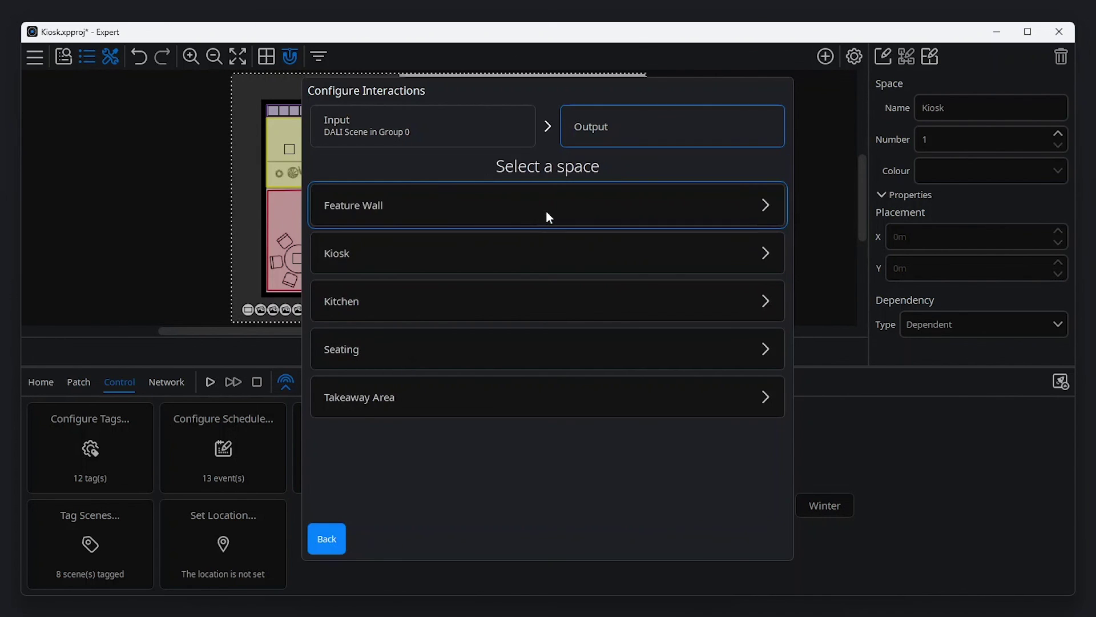
left_click(539, 260)
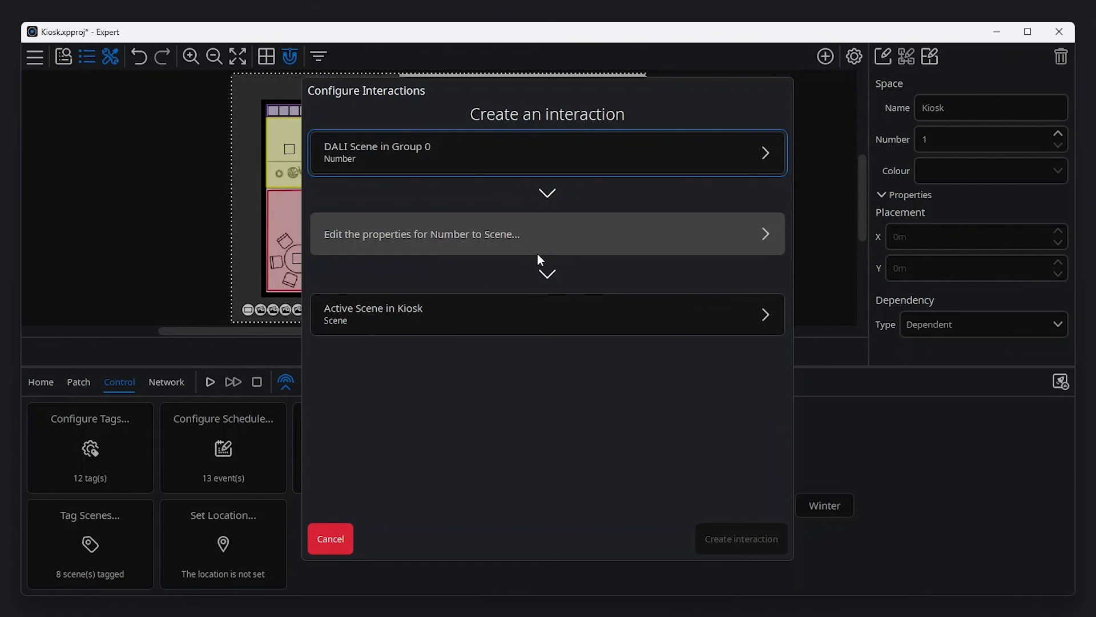
- Map DALI numbers 0–3 to Spring, Summer, Autumn and Winter weekday scenes and create the interaction
left_click(549, 234)
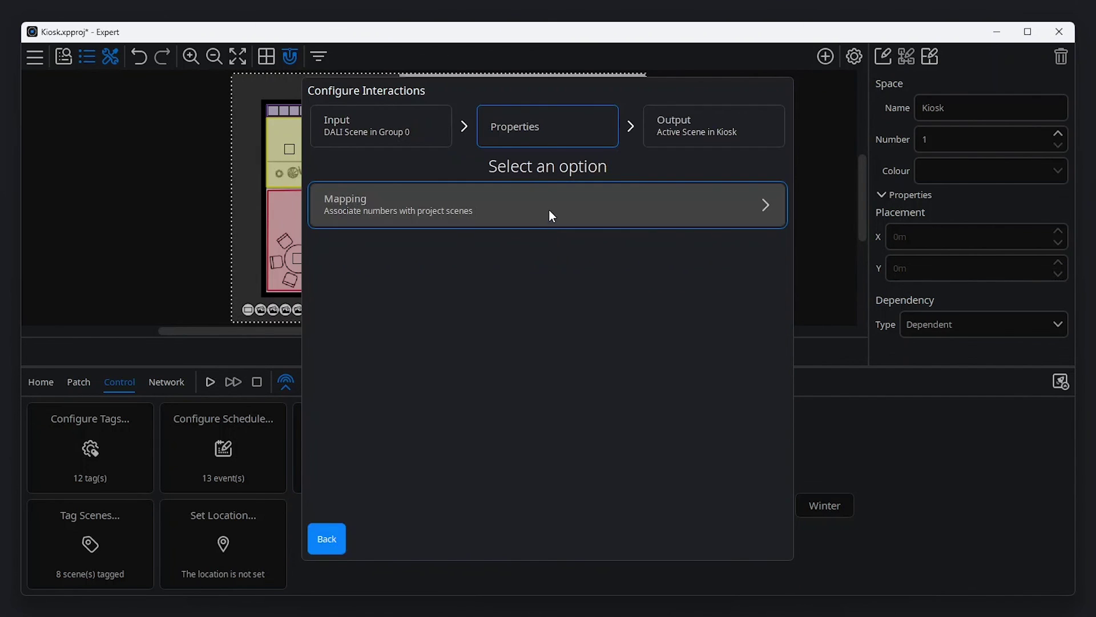
left_click(552, 213)
left_click_drag(529, 240, 590, 223)
left_click_drag(481, 342, 618, 248)
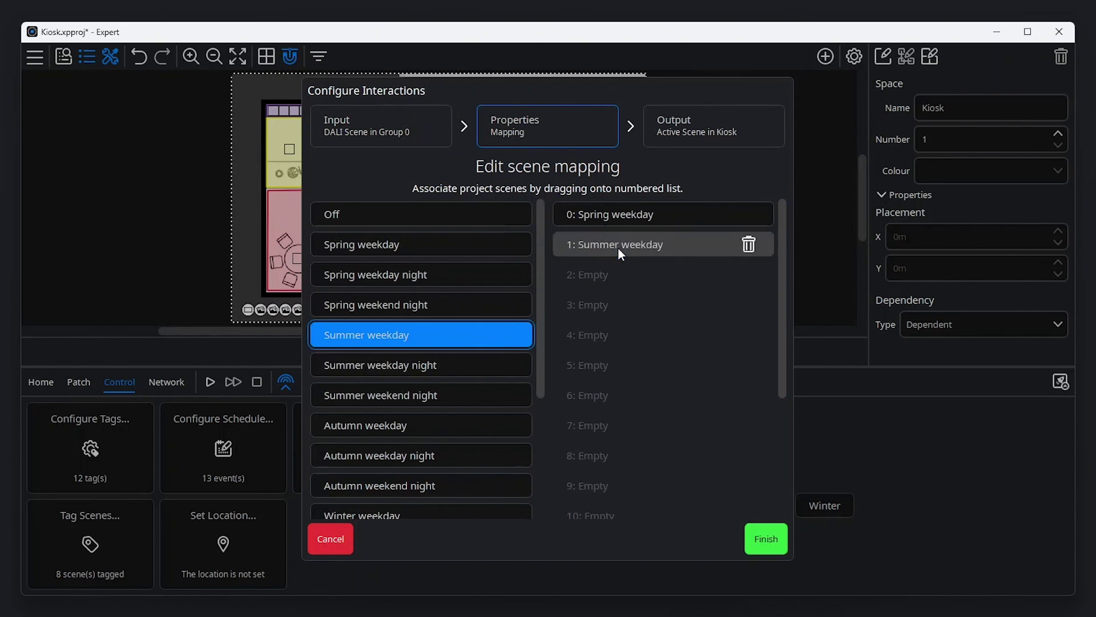
left_click_drag(460, 425, 597, 289)
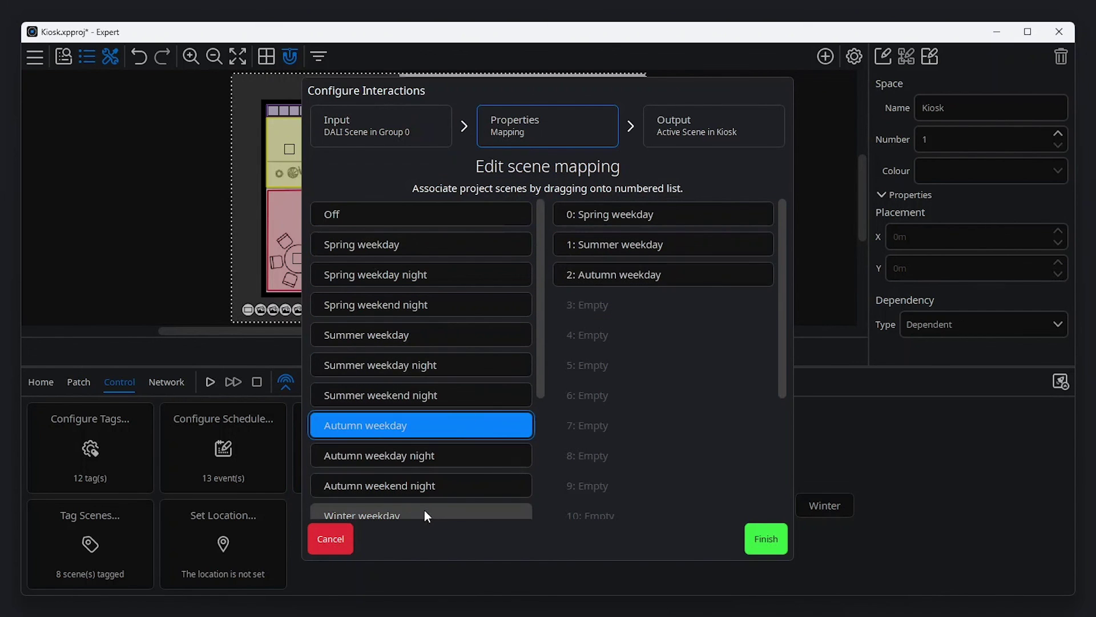
left_click_drag(424, 514, 612, 311)
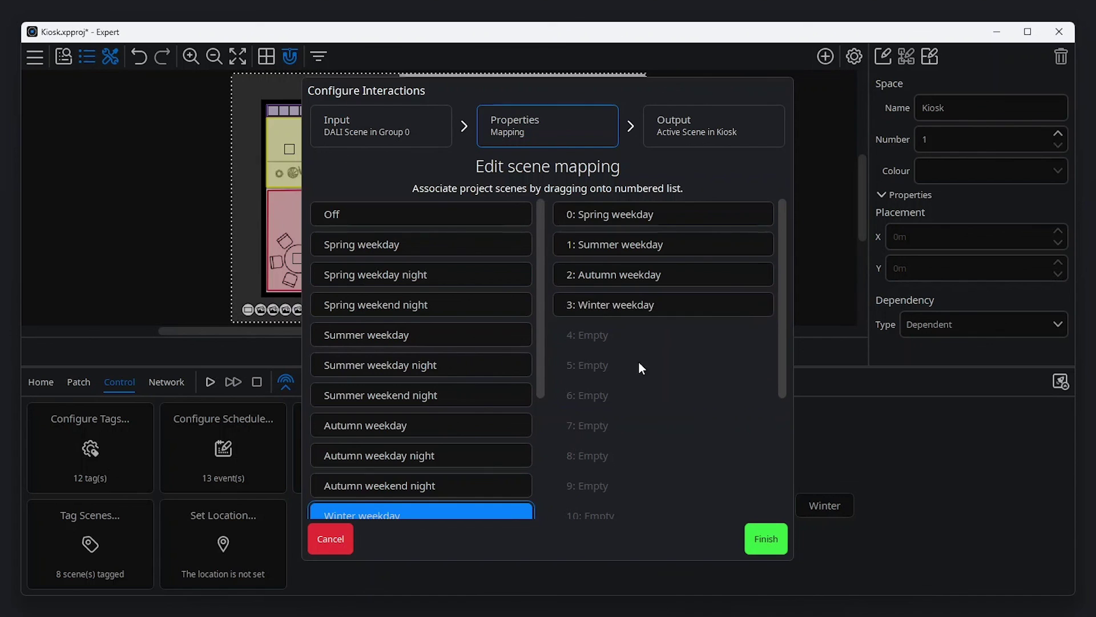
left_click(759, 539)
left_click(762, 539)
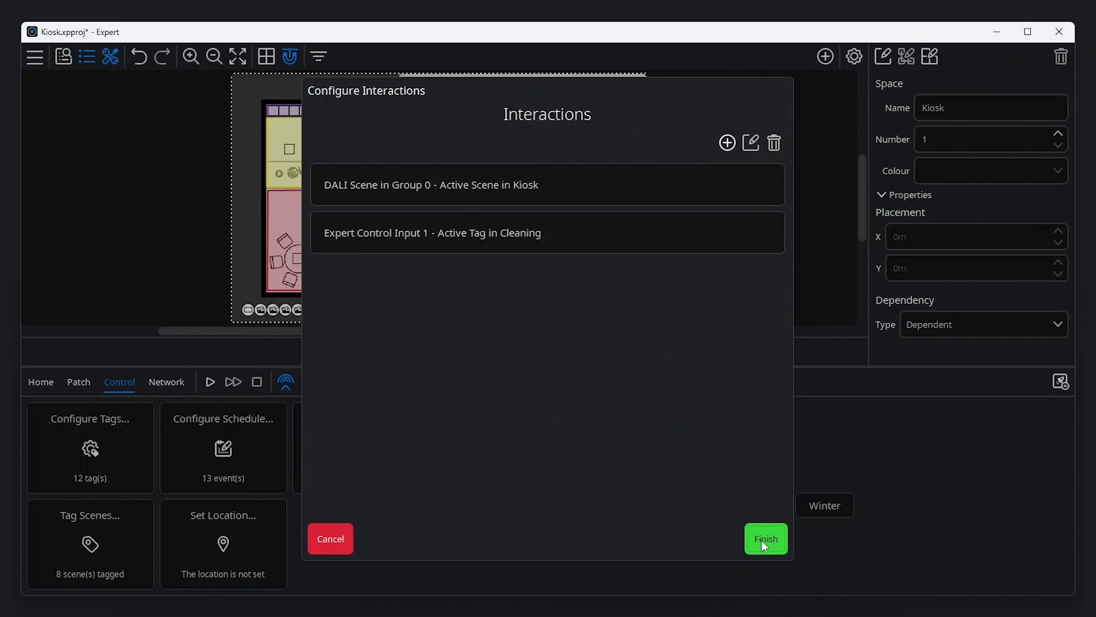
left_click(762, 540)
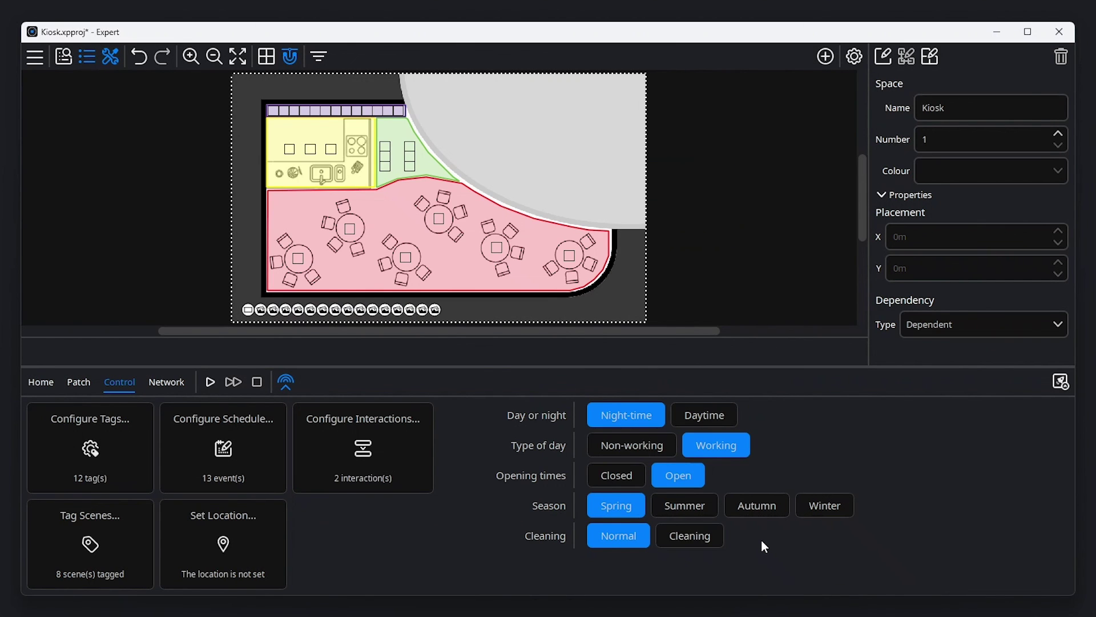